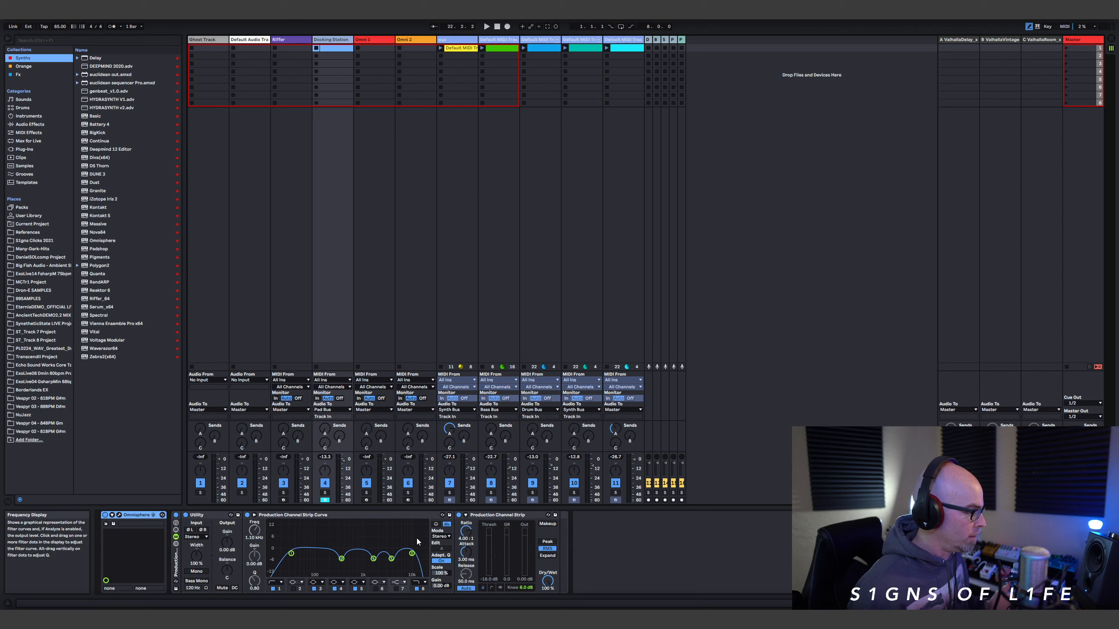
Step: Open the Docking Station track's Omnisphere instrument on layer A of the Shadow Vision patch and restart playback
click(118, 519)
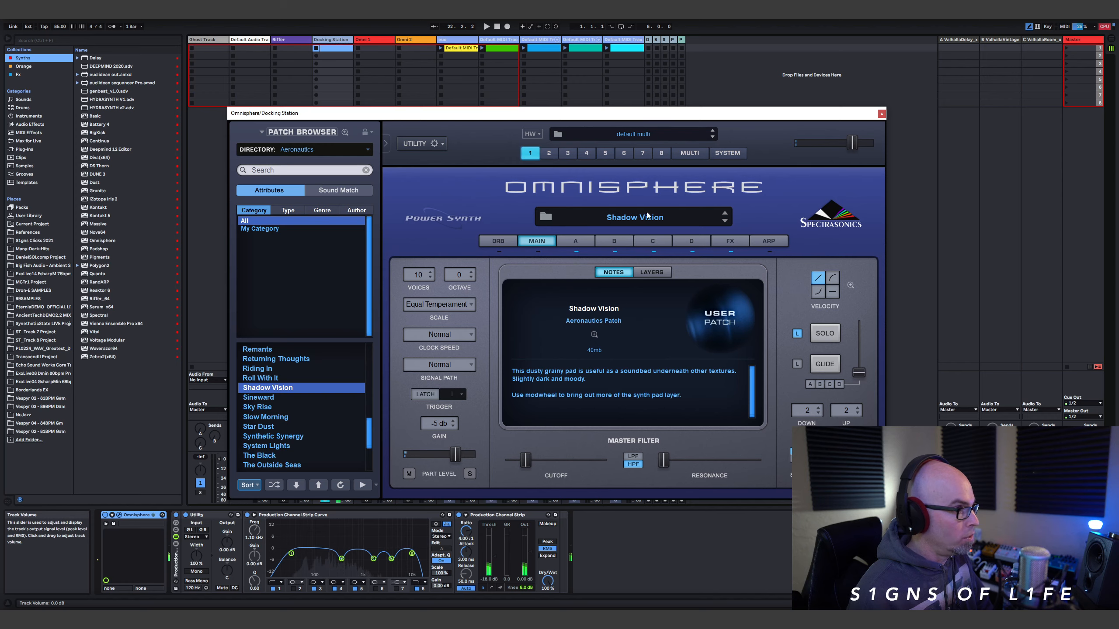
click(578, 240)
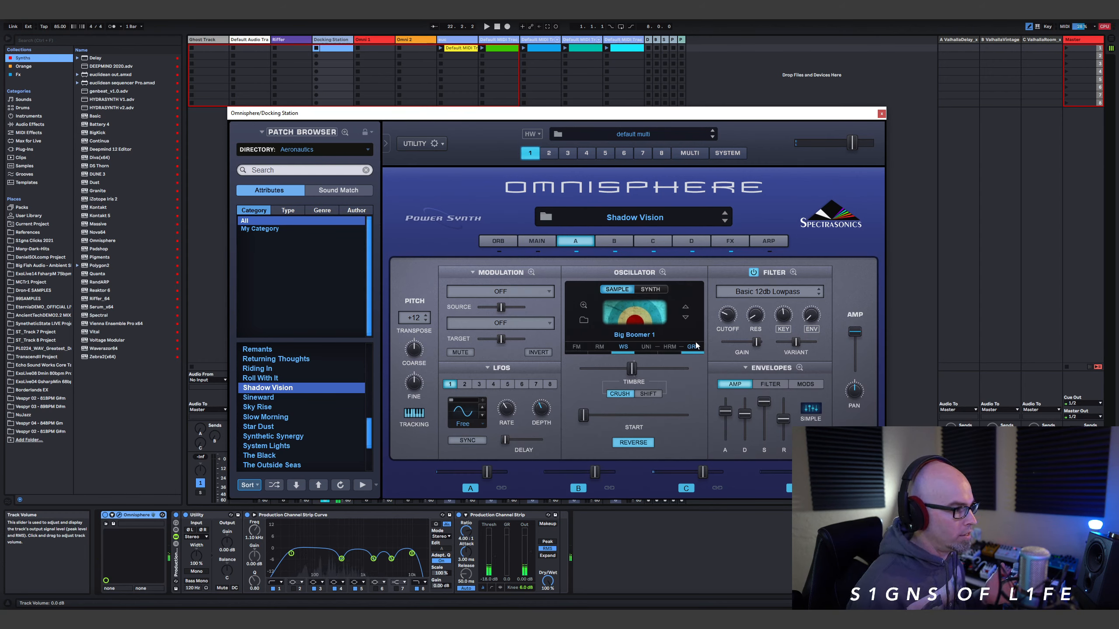
click(498, 27)
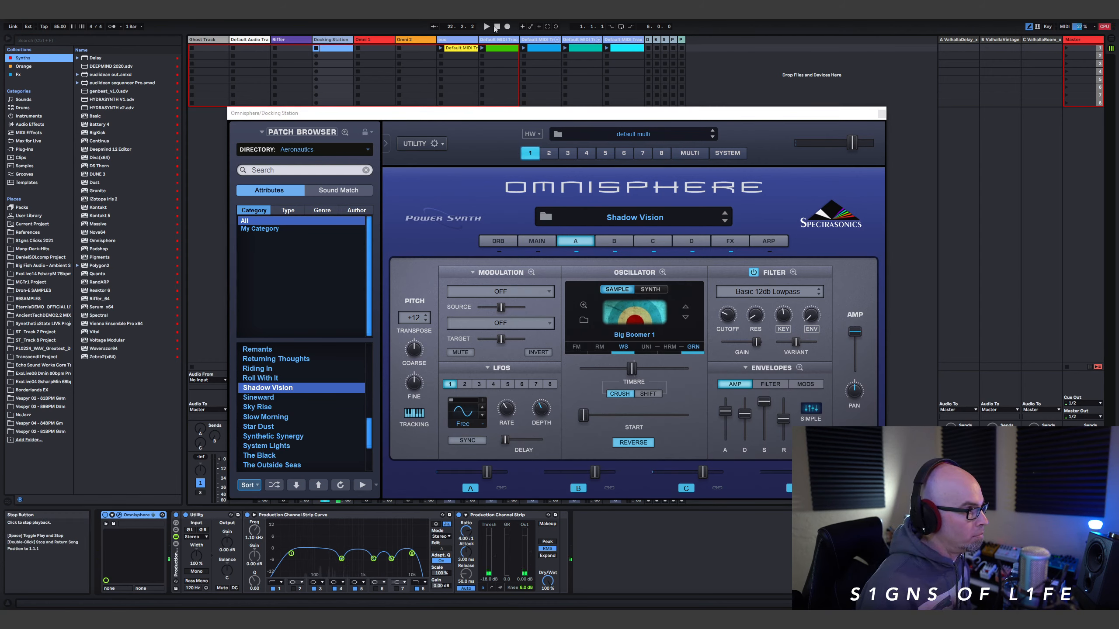
click(487, 27)
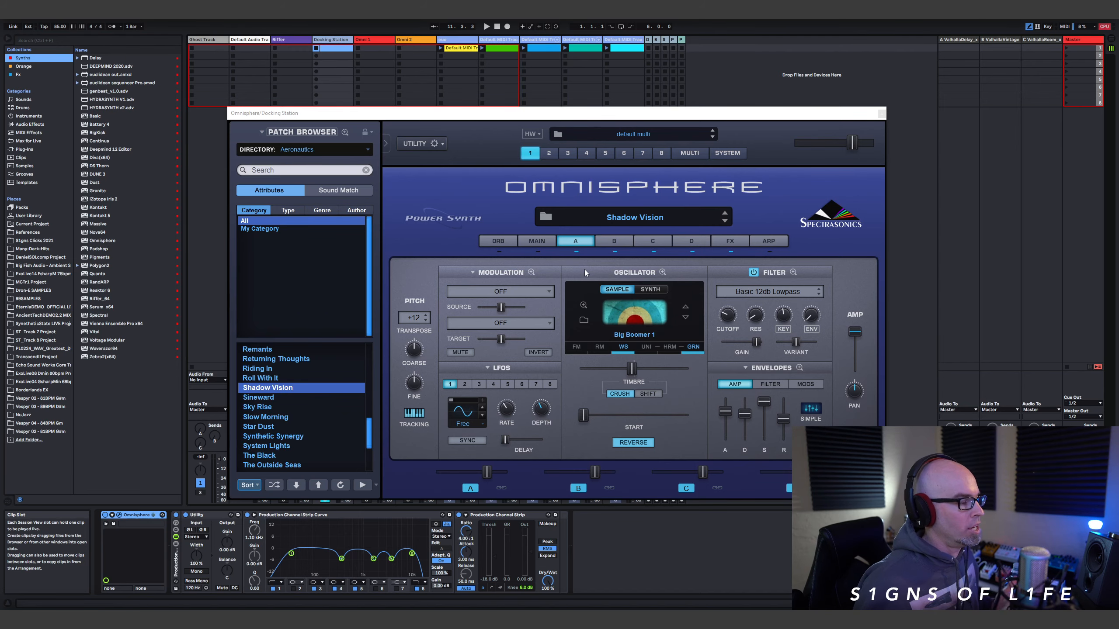
Step: Examine the full modulation matrix for layers A, B and C of Shadow Vision, returning to layer A
click(531, 273)
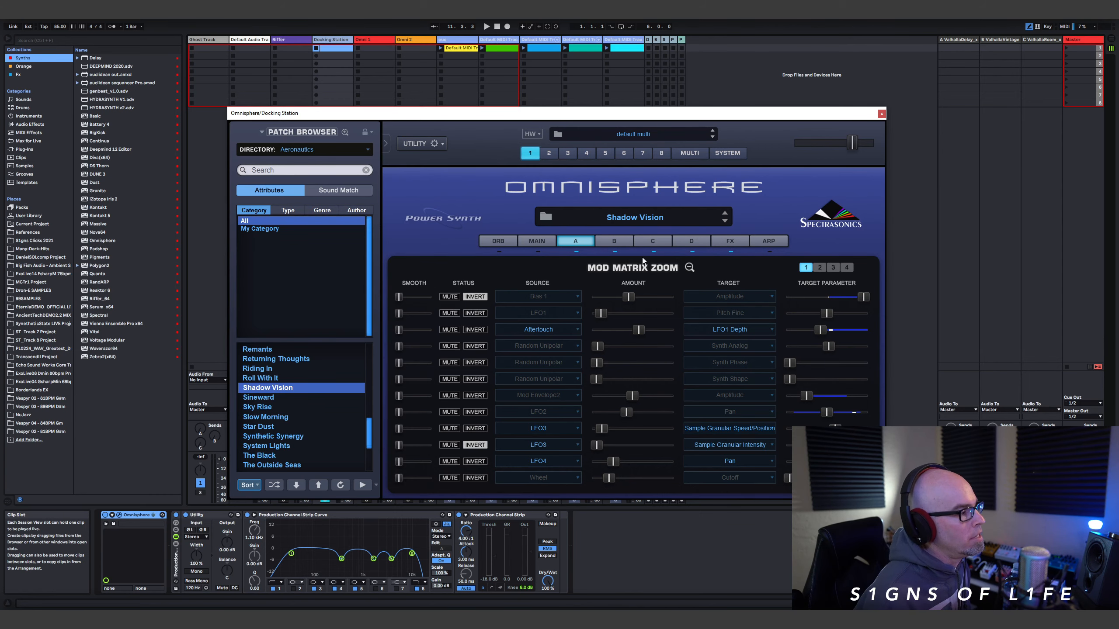
click(614, 242)
click(650, 238)
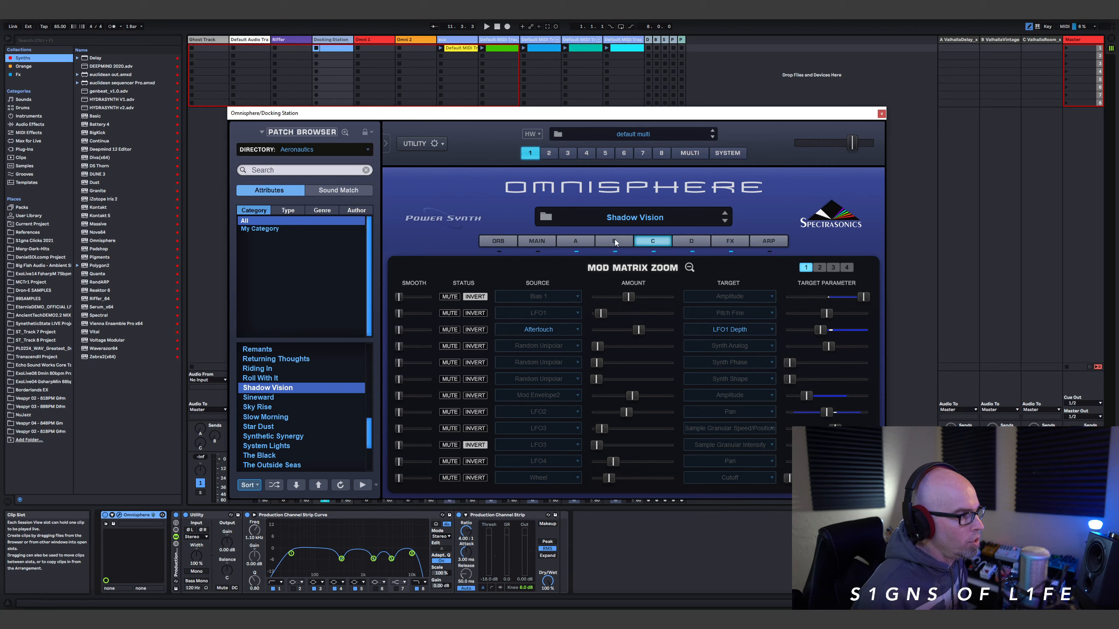
click(593, 241)
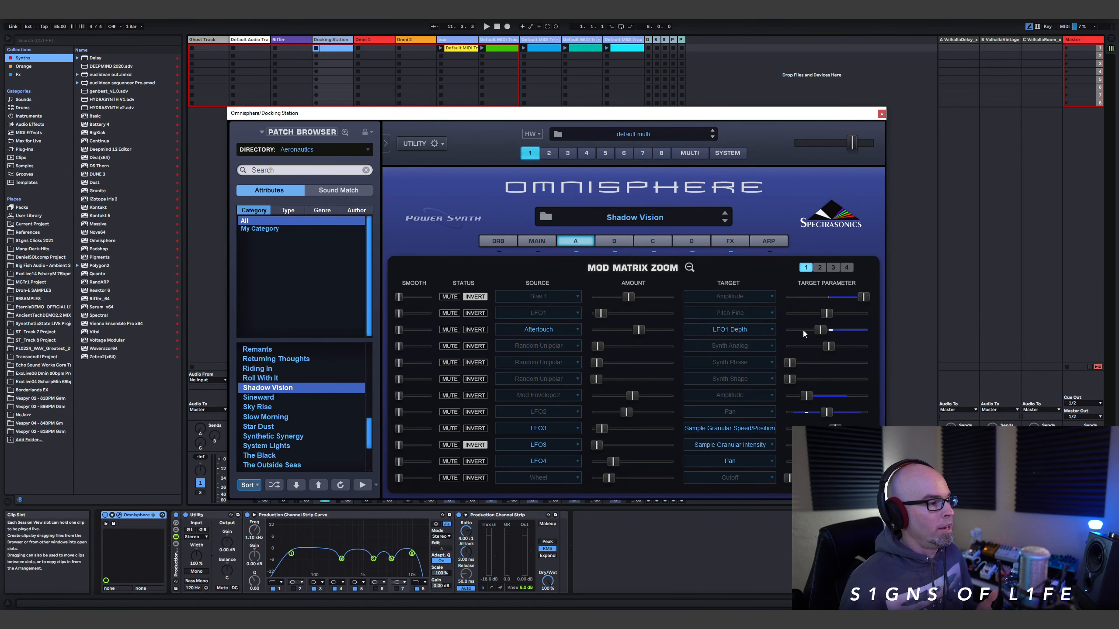
Step: On layer D, show the LFO1 modulation assigned to the fine pitch, and close its modulation view
click(689, 269)
click(689, 245)
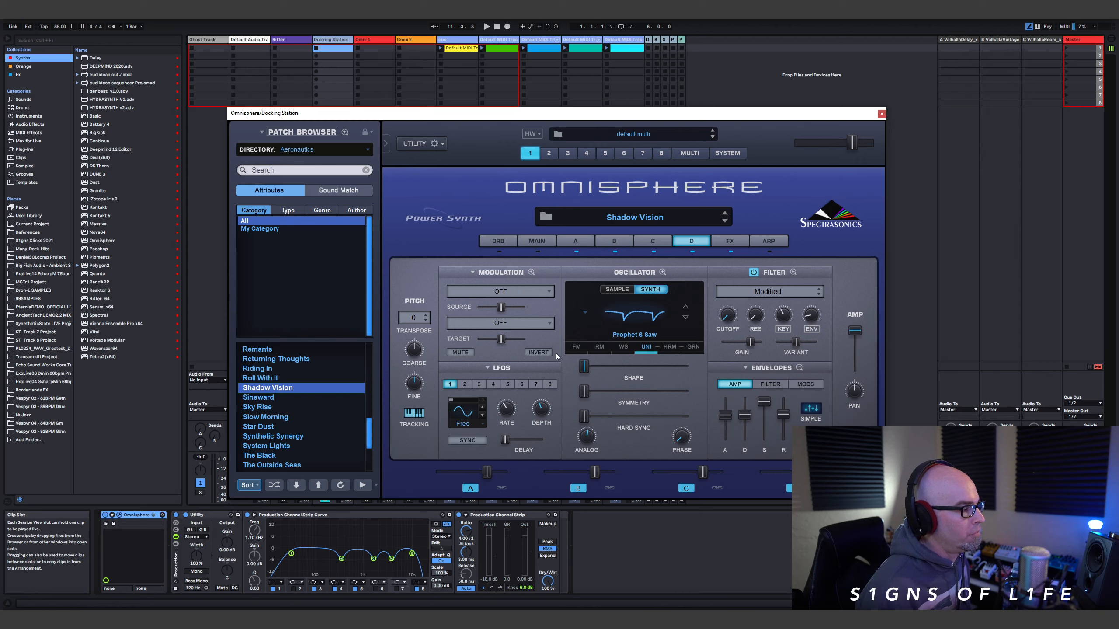
right_click(404, 382)
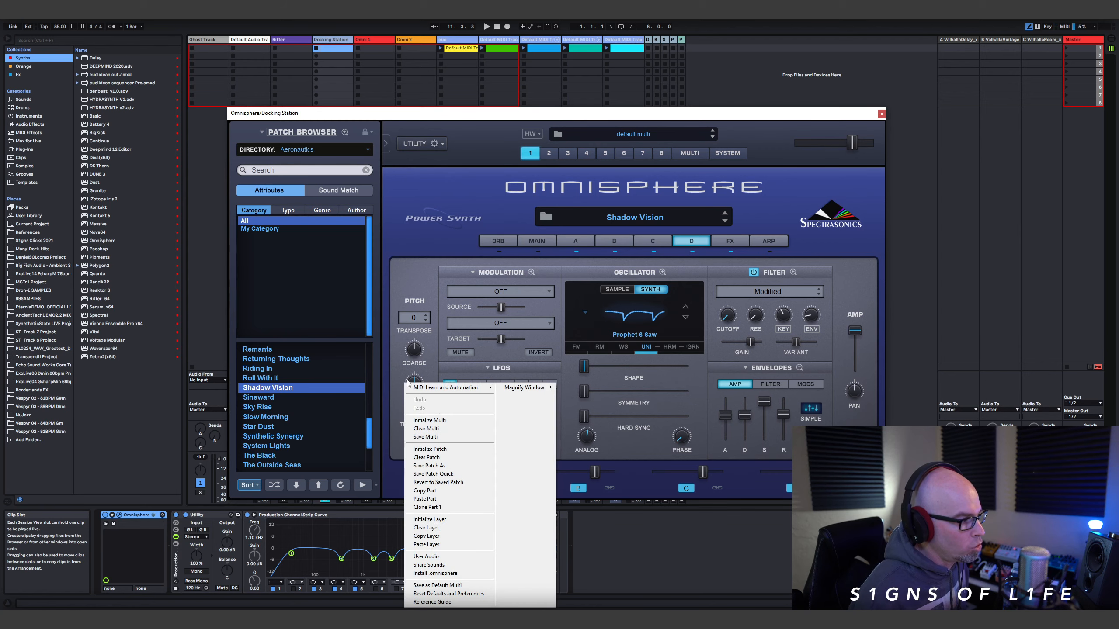
click(394, 377)
right_click(417, 390)
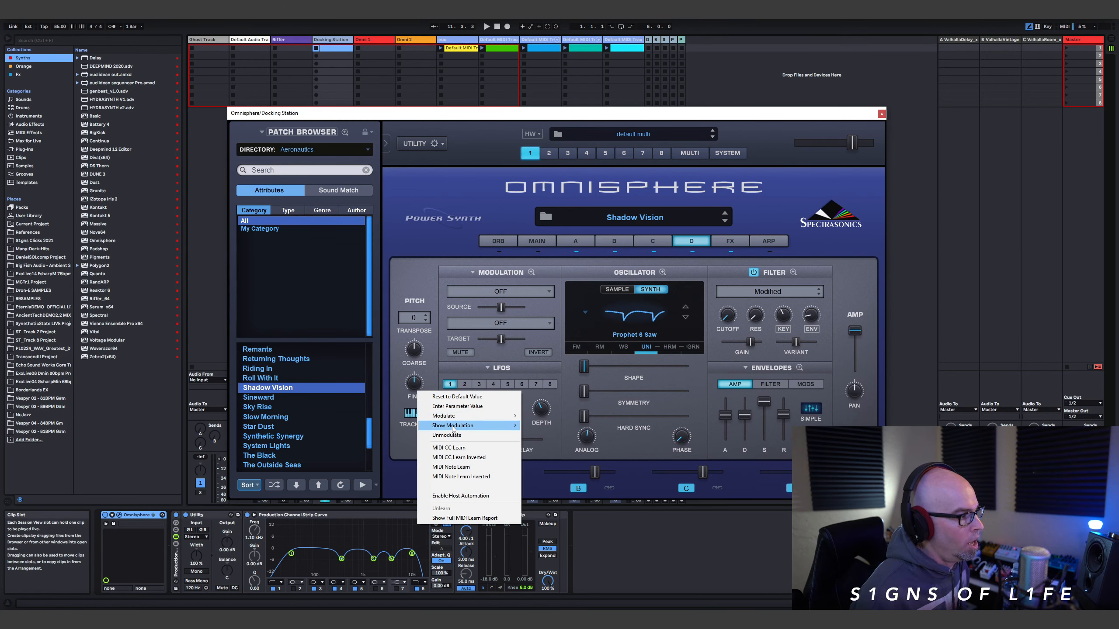
mouse_move(469, 426)
click(542, 427)
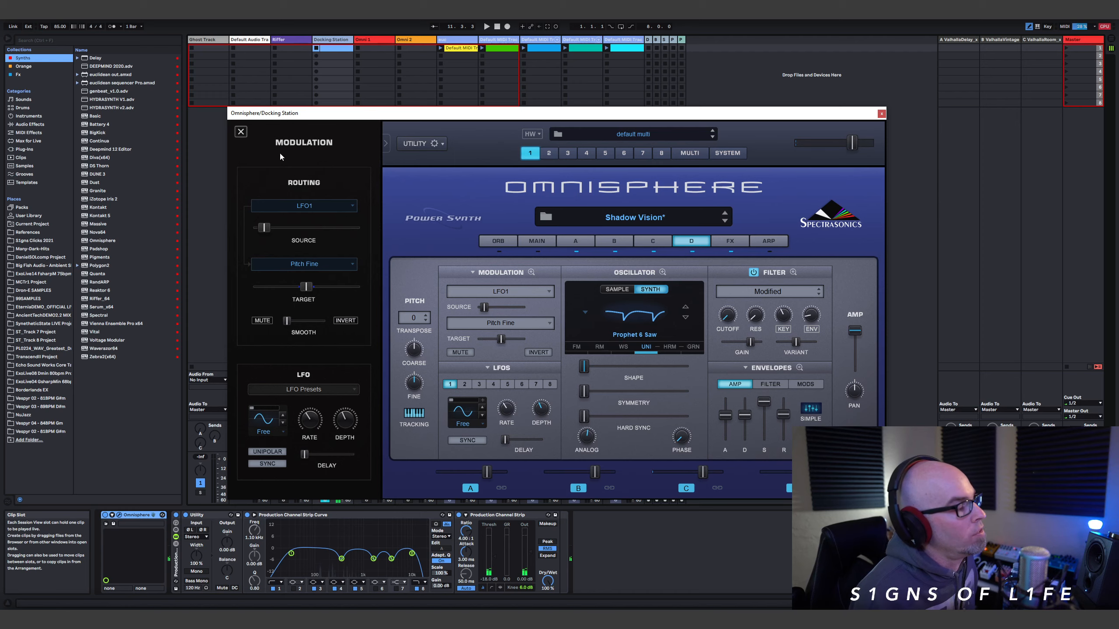
click(242, 132)
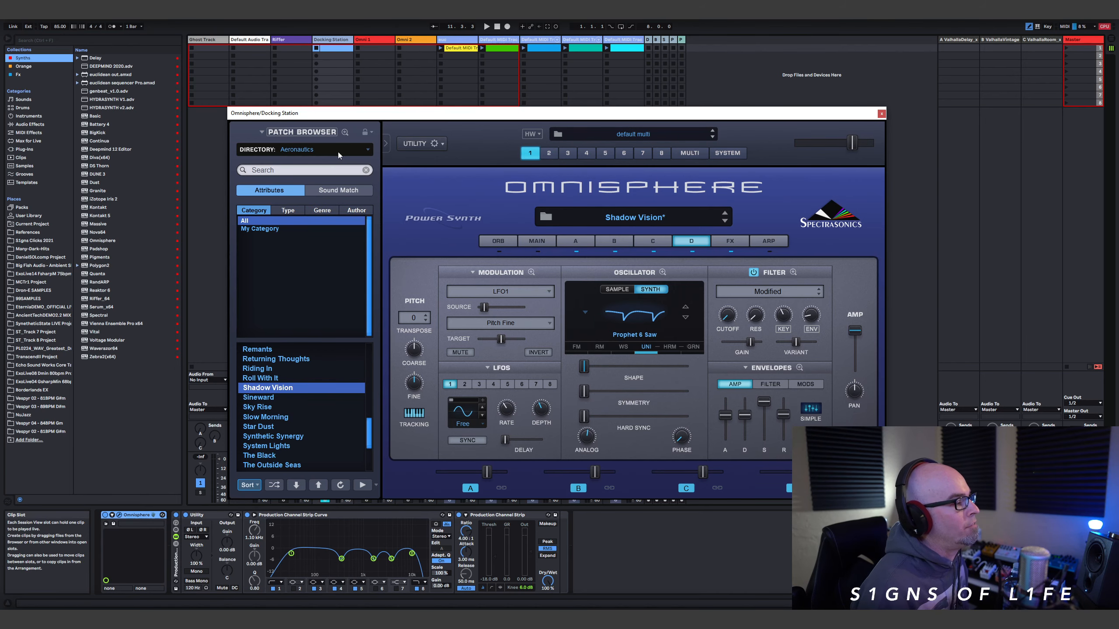
Step: Compare the modulation matrix routings of layer D with those of layer A
click(530, 272)
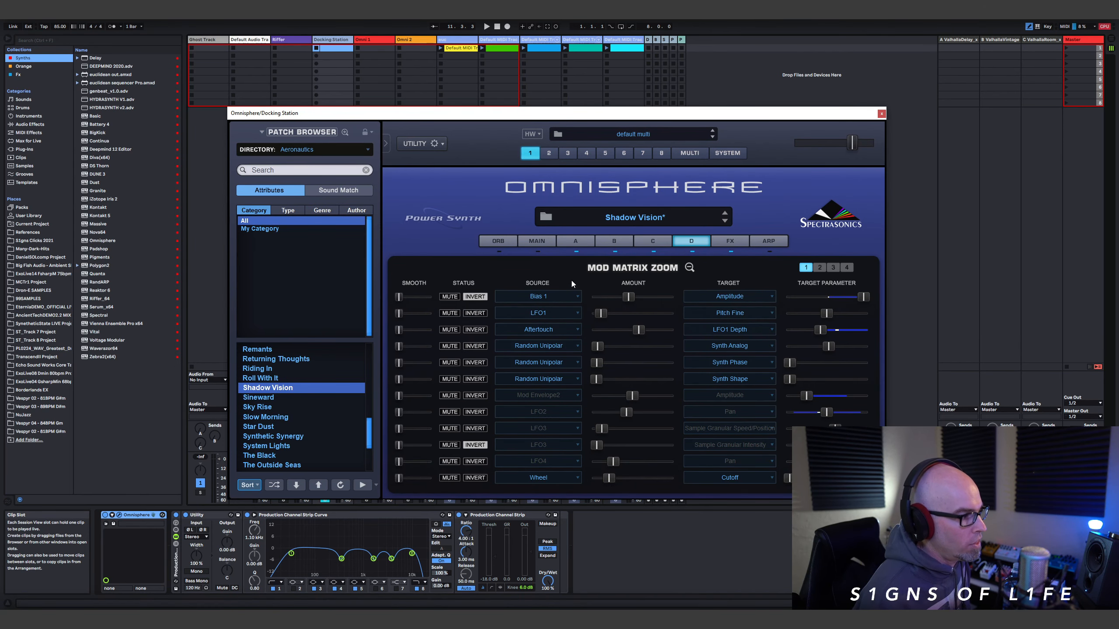
click(576, 242)
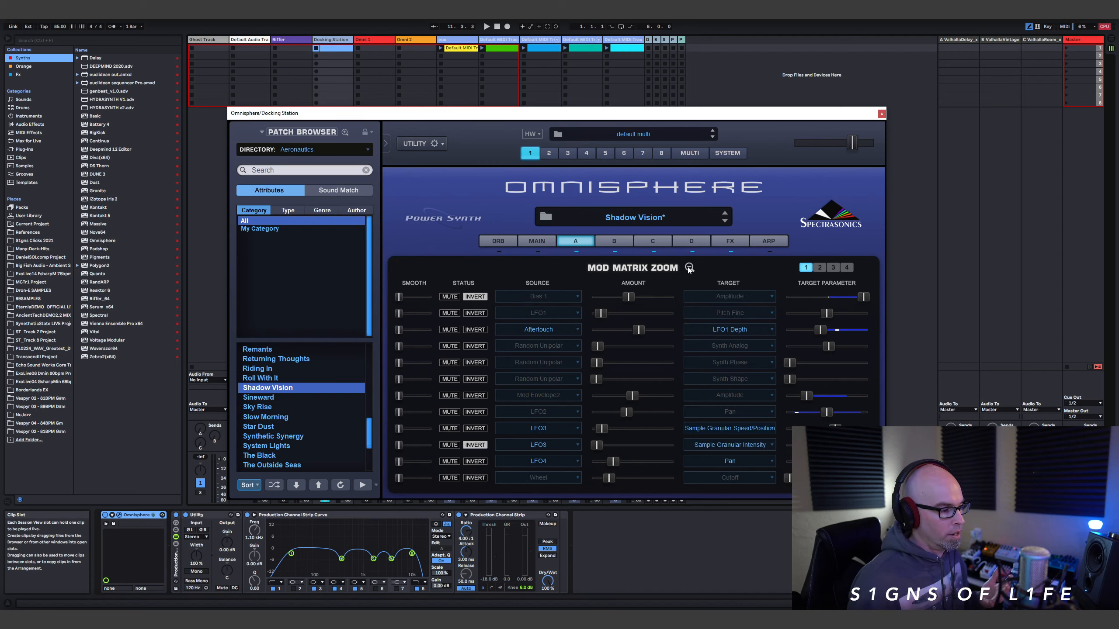
click(690, 267)
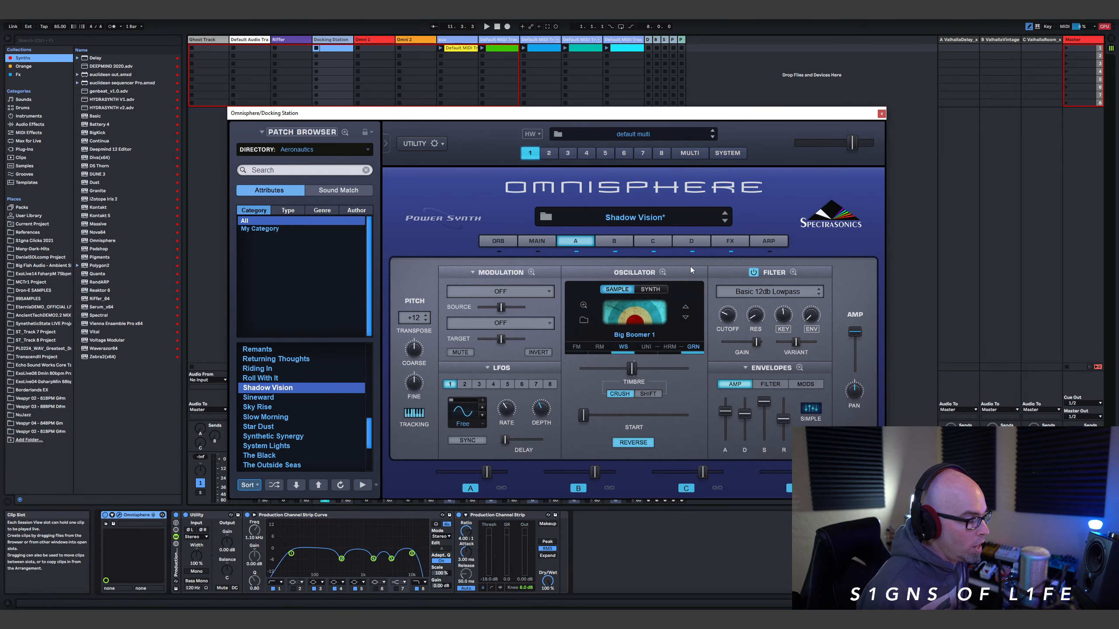
Step: Inspect layer A's granular oscillator settings and make sure Granular is switched on
click(702, 351)
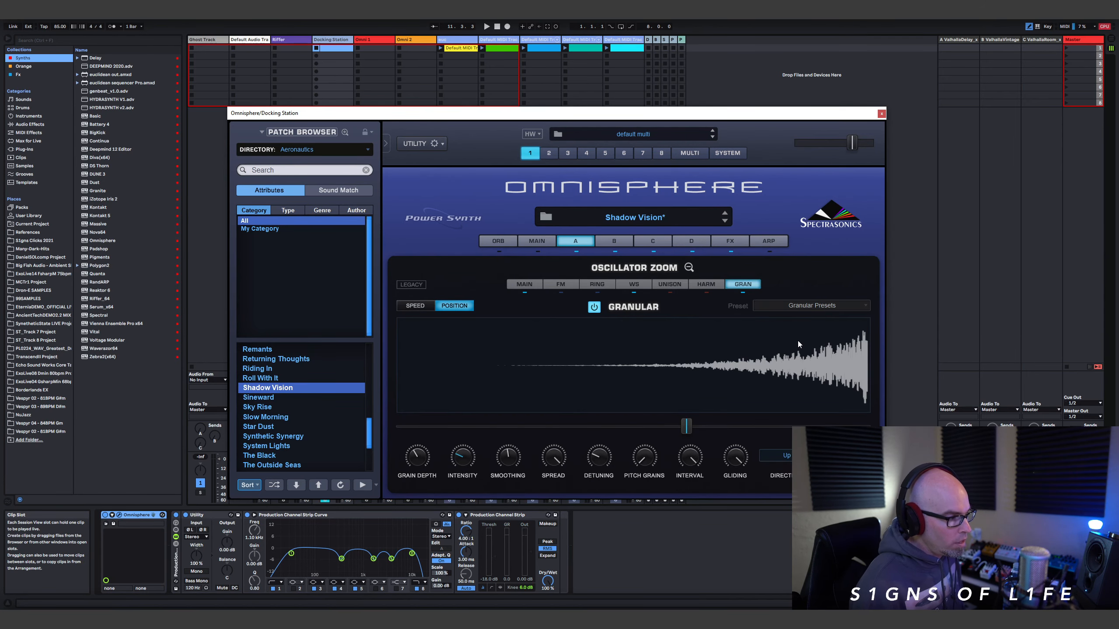
click(688, 267)
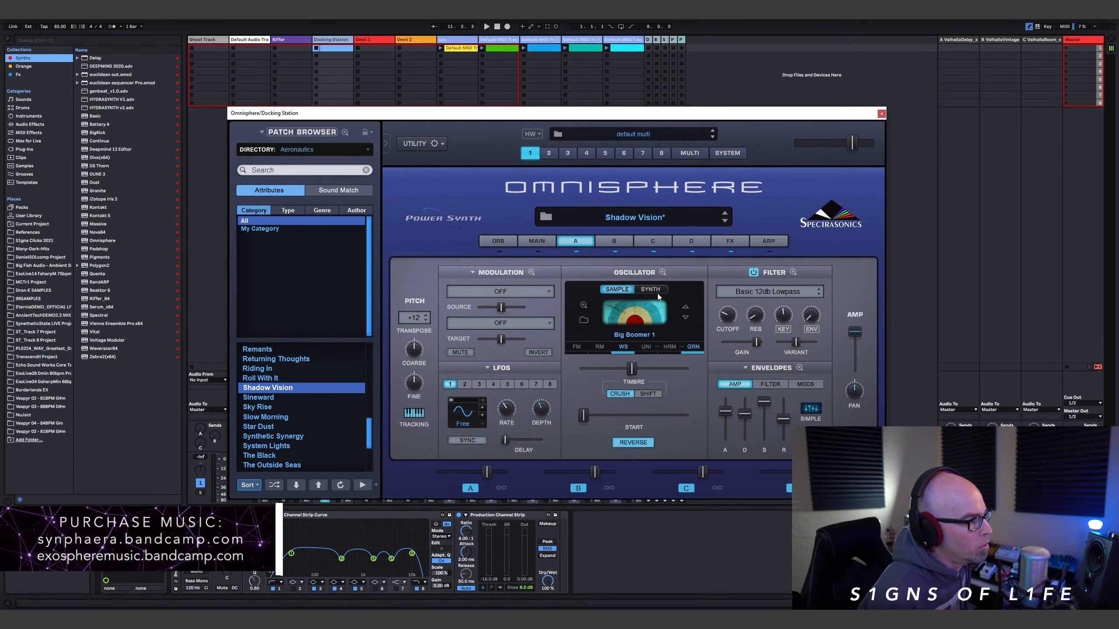
click(695, 347)
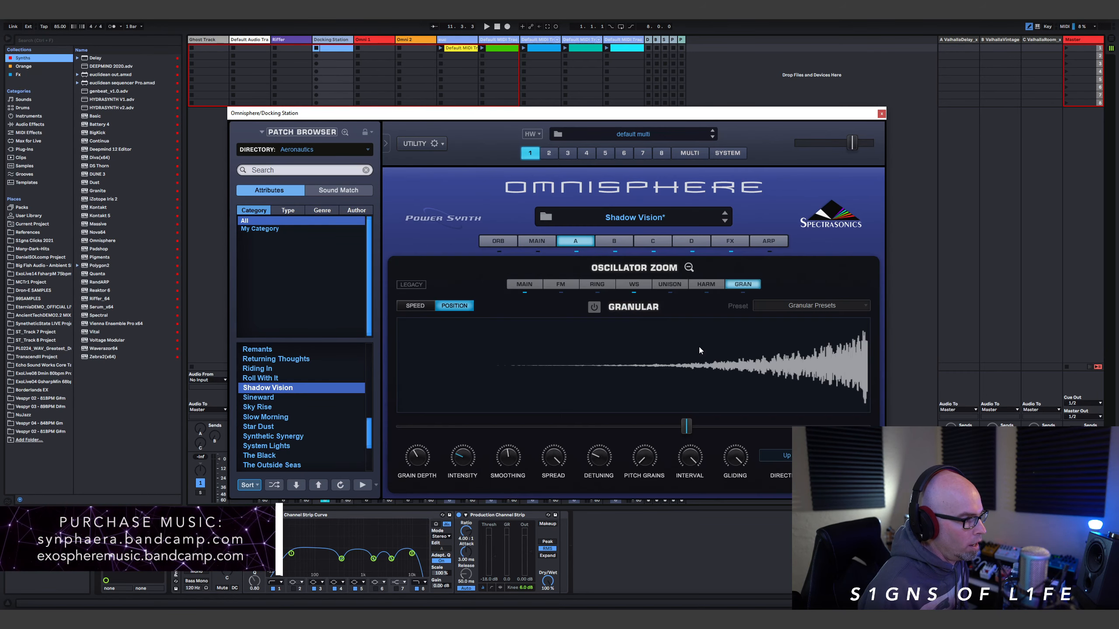
click(595, 307)
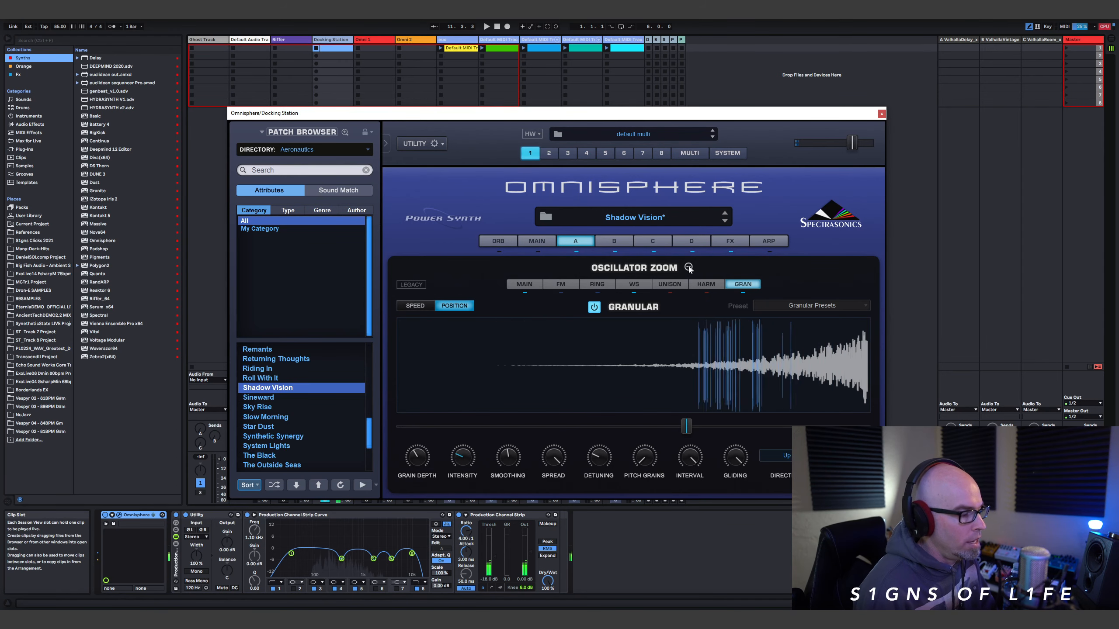
click(688, 267)
Step: Review the first two pages of layer A's modulation matrix and its granular oscillator settings
click(530, 272)
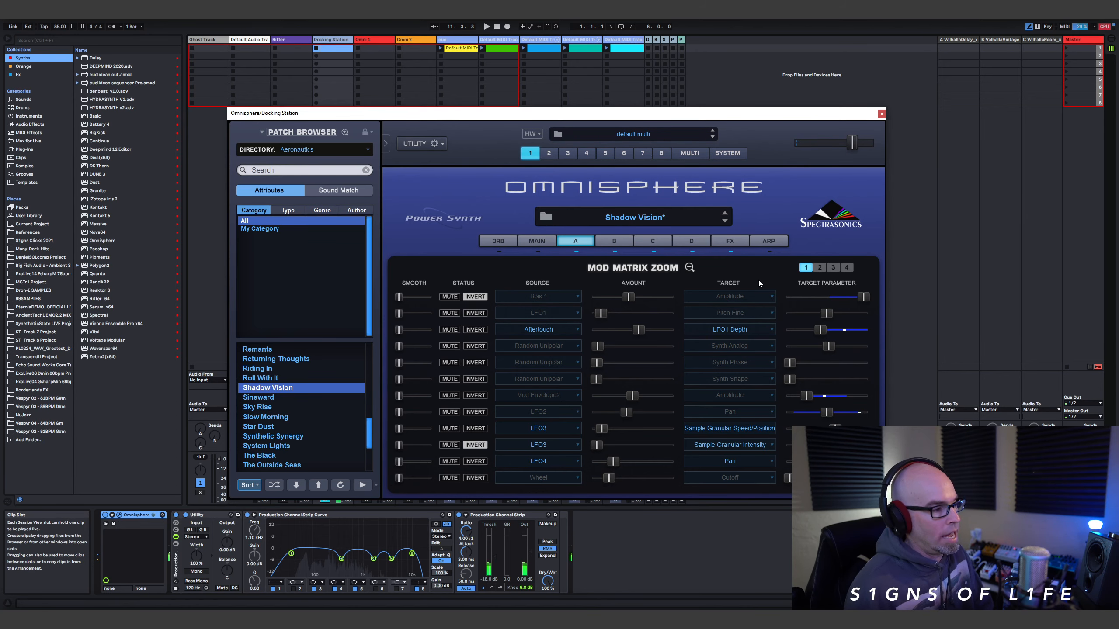
click(819, 268)
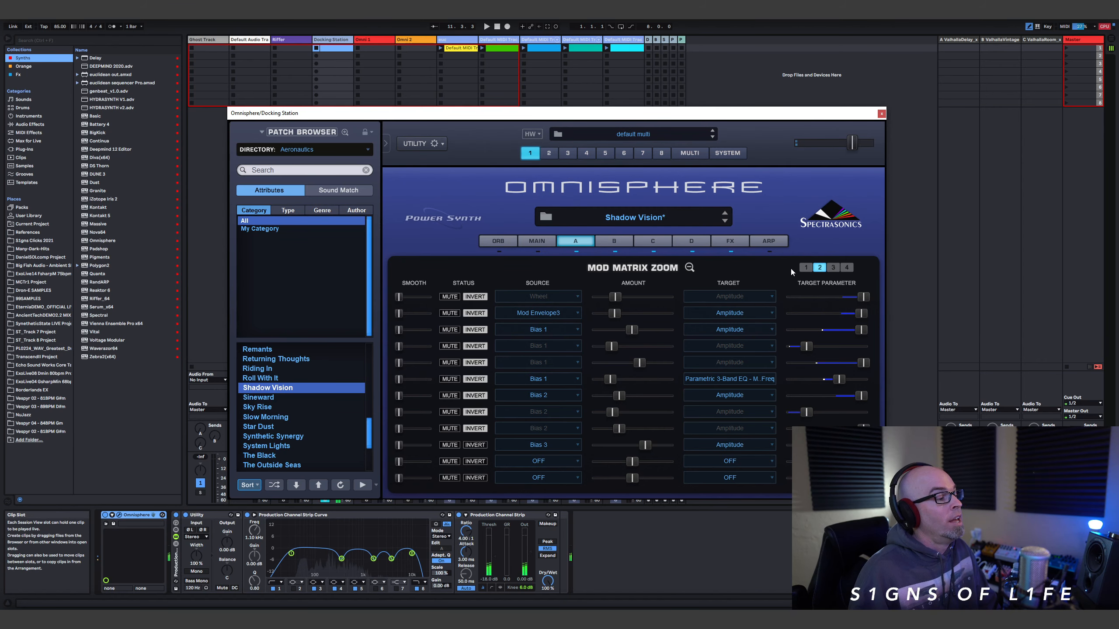
click(689, 267)
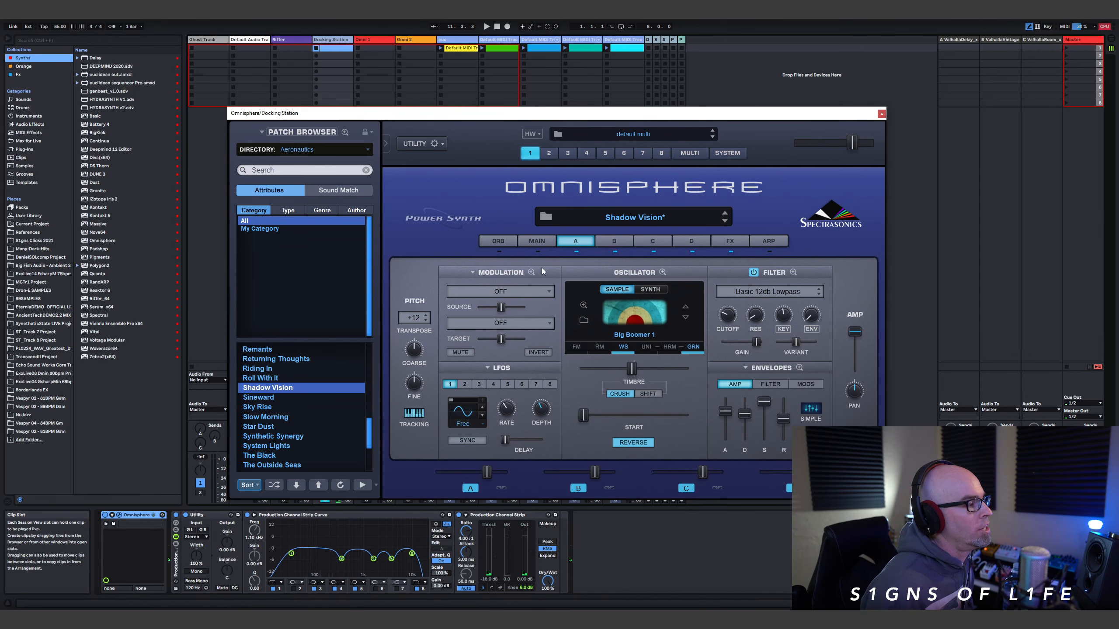
click(692, 348)
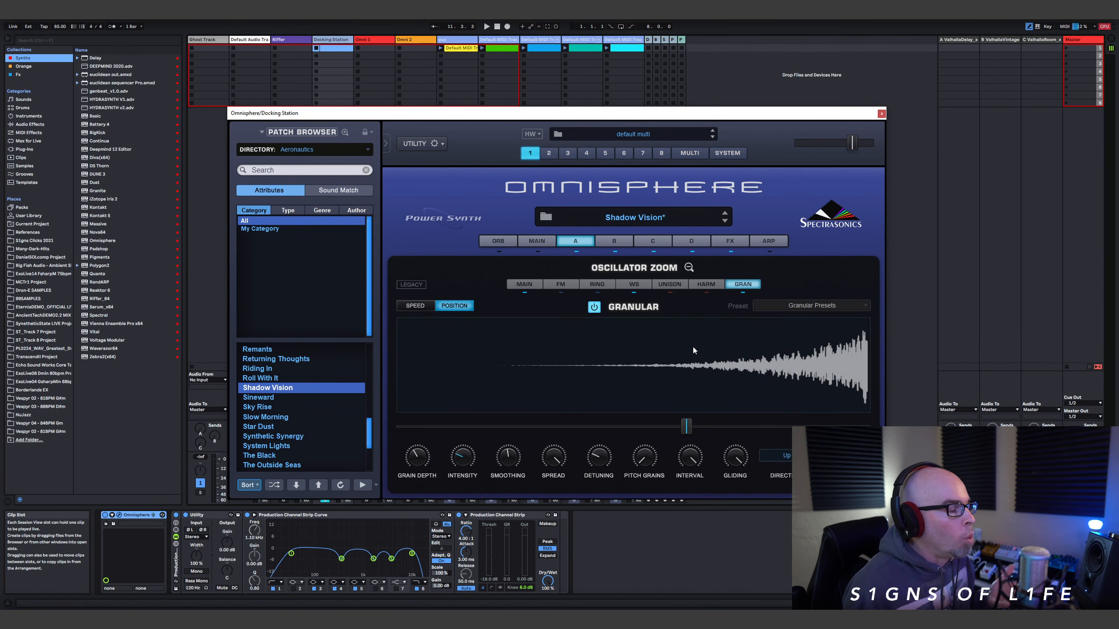
click(688, 267)
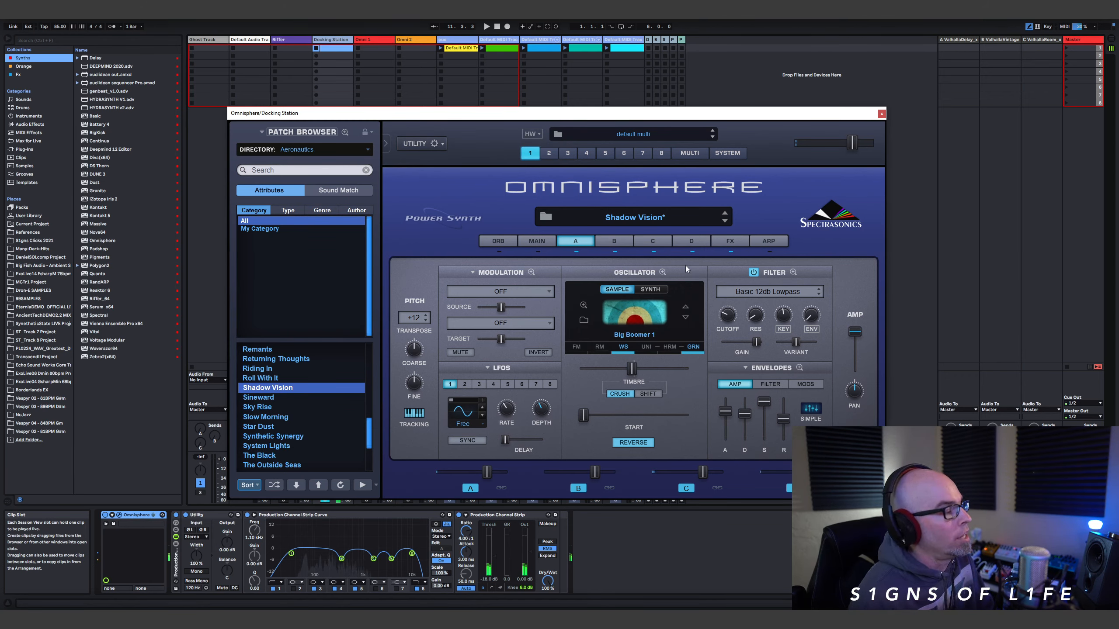
Step: Look through the oscillator settings of layers B, C and D, and return to layer A
click(615, 240)
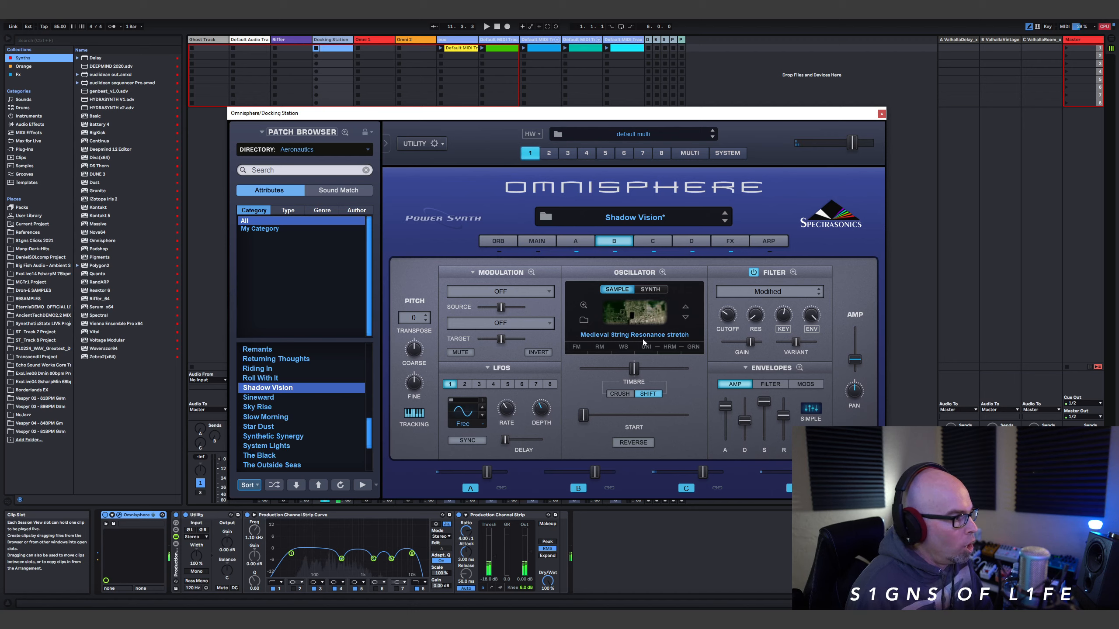
click(654, 240)
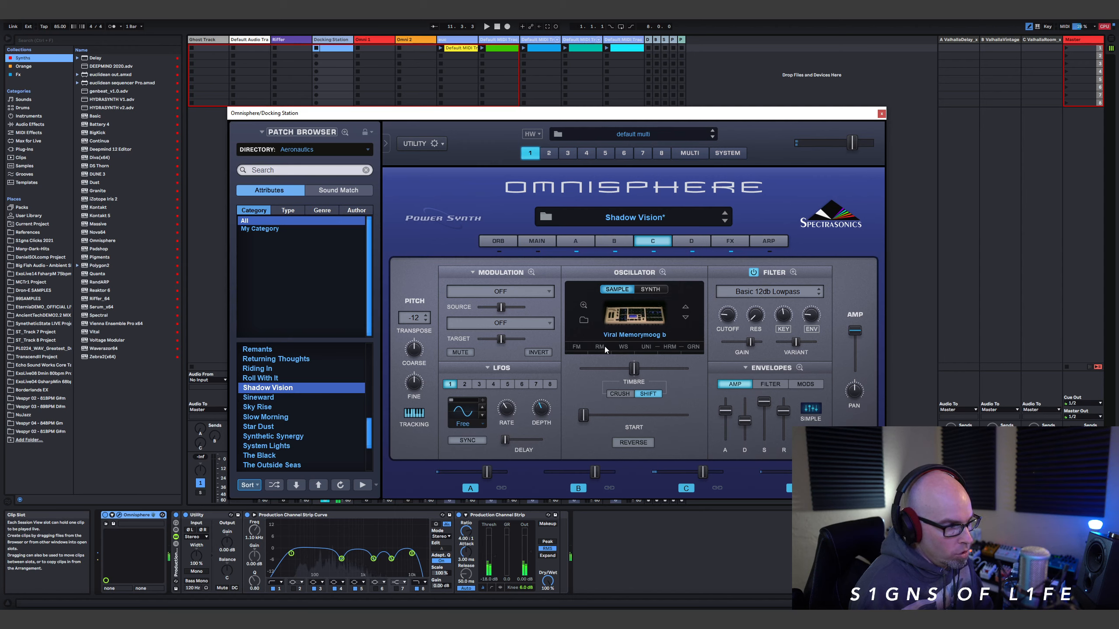
click(685, 241)
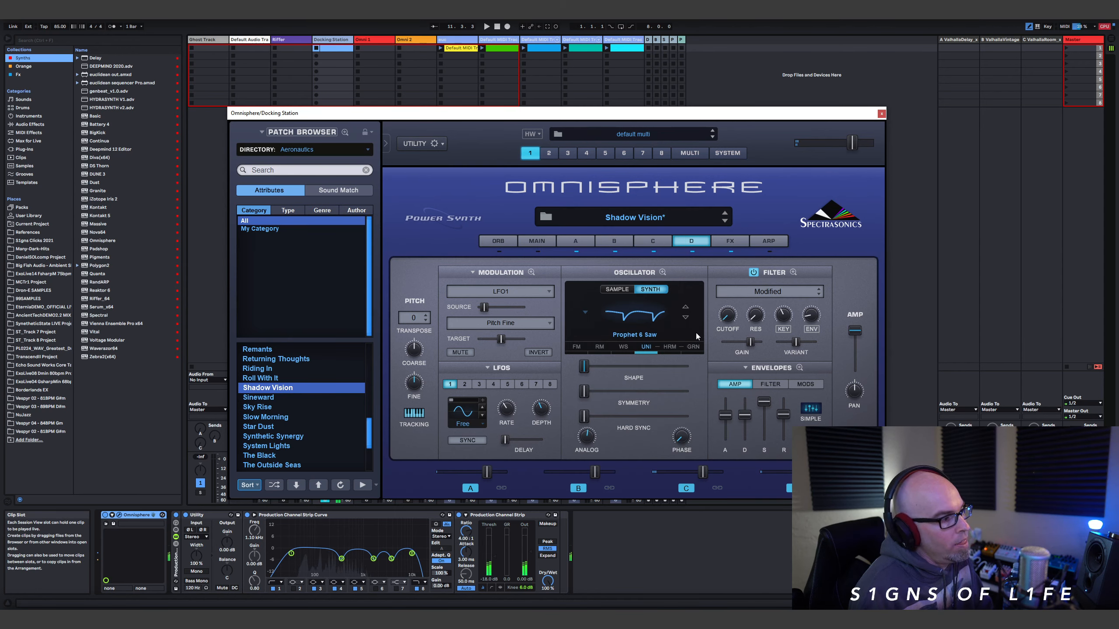
click(573, 241)
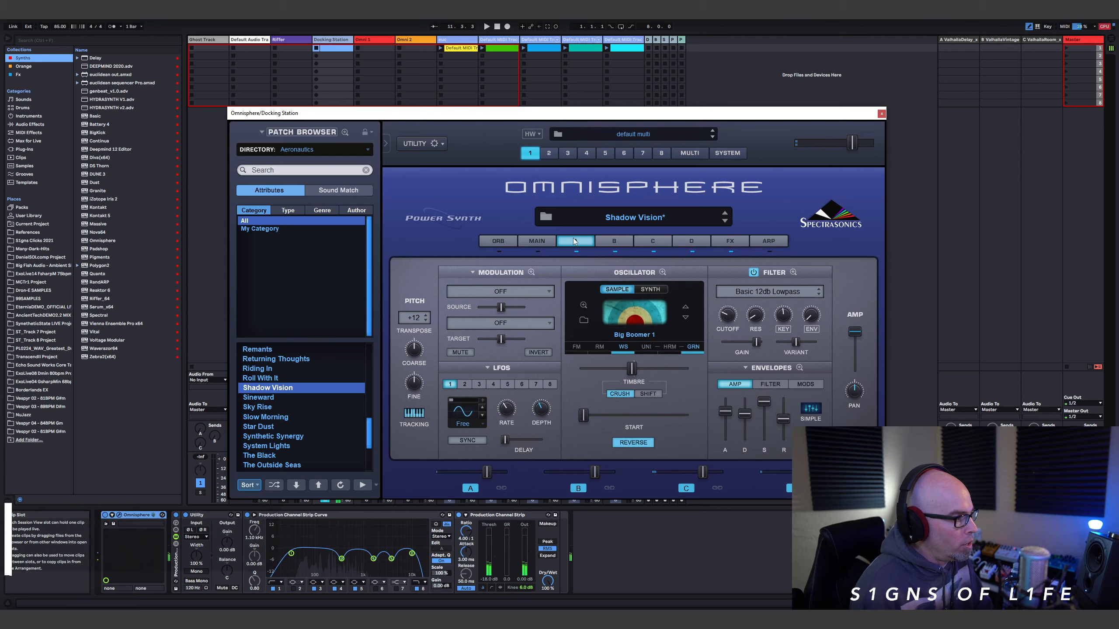
Step: Examine layer A's routings on the second modulation matrix page and look briefly at layer B's oscillator
click(531, 271)
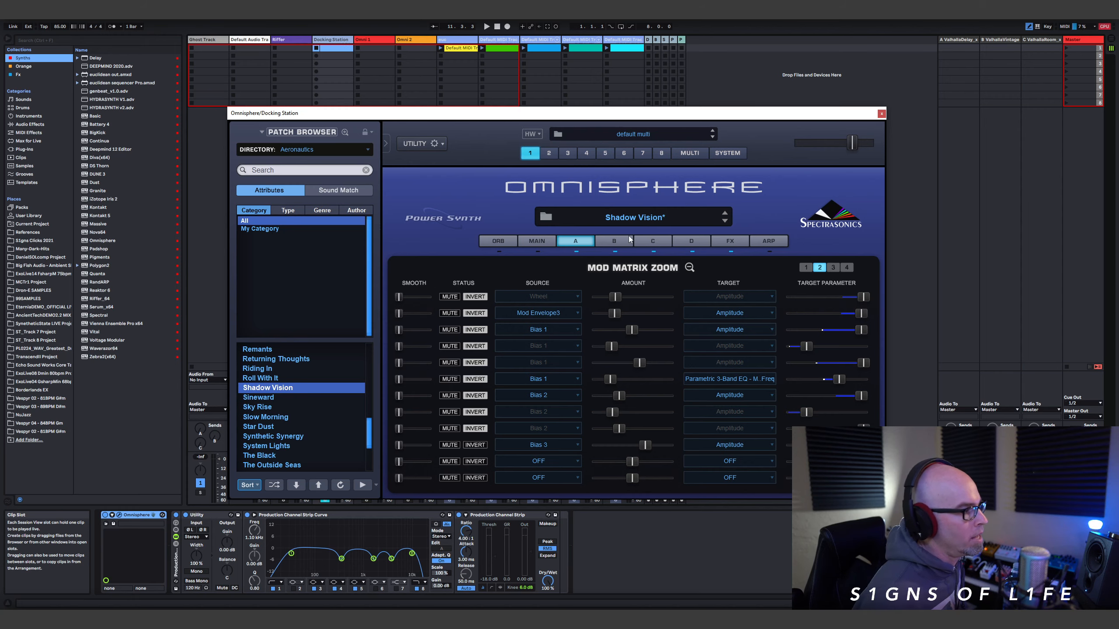
click(689, 266)
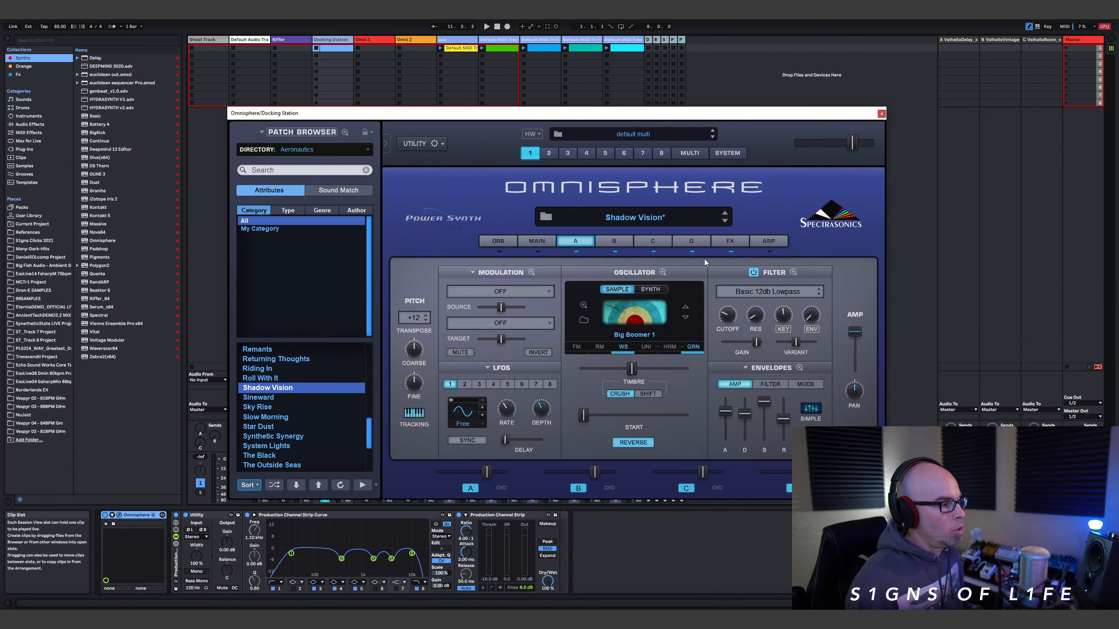
click(615, 241)
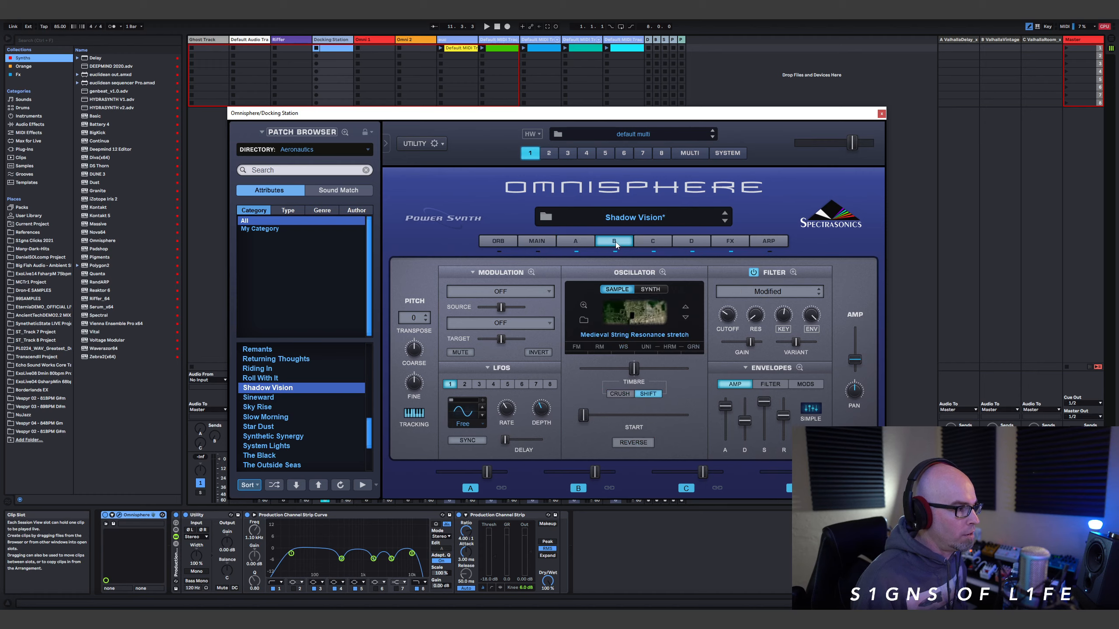
click(568, 243)
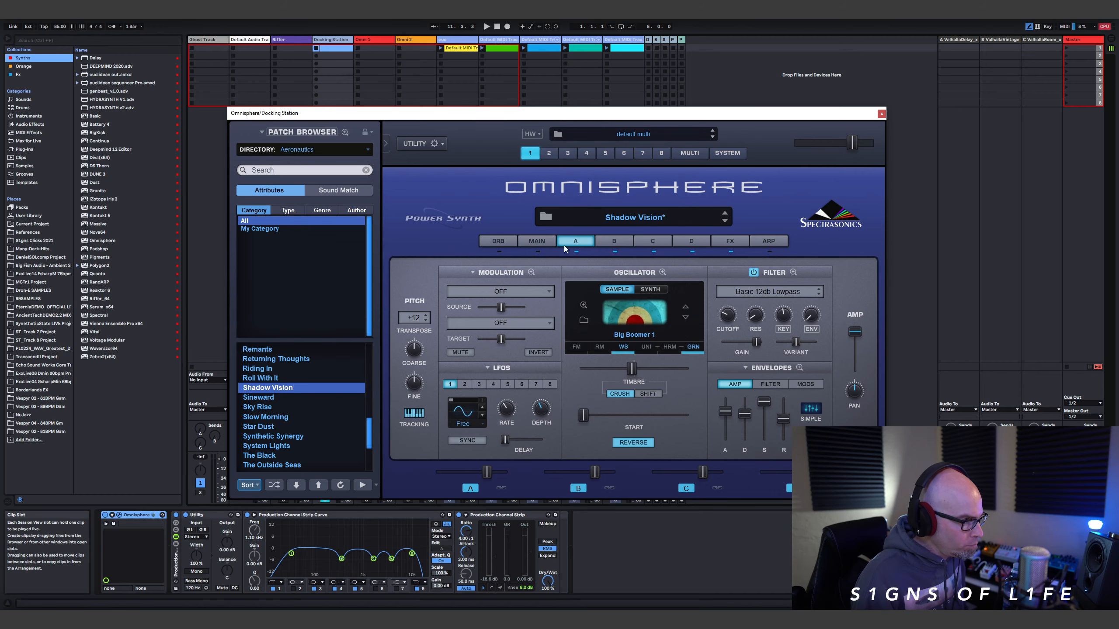
click(530, 272)
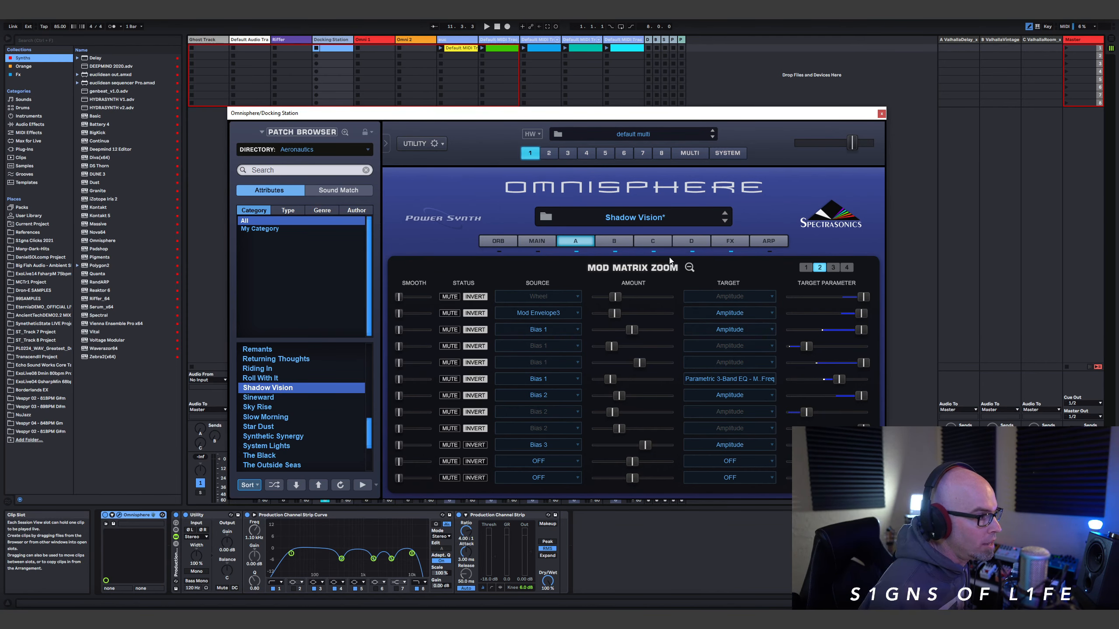
click(690, 268)
Step: Show the Bias 1 modulation routing that controls layer A's amplitude
right_click(857, 336)
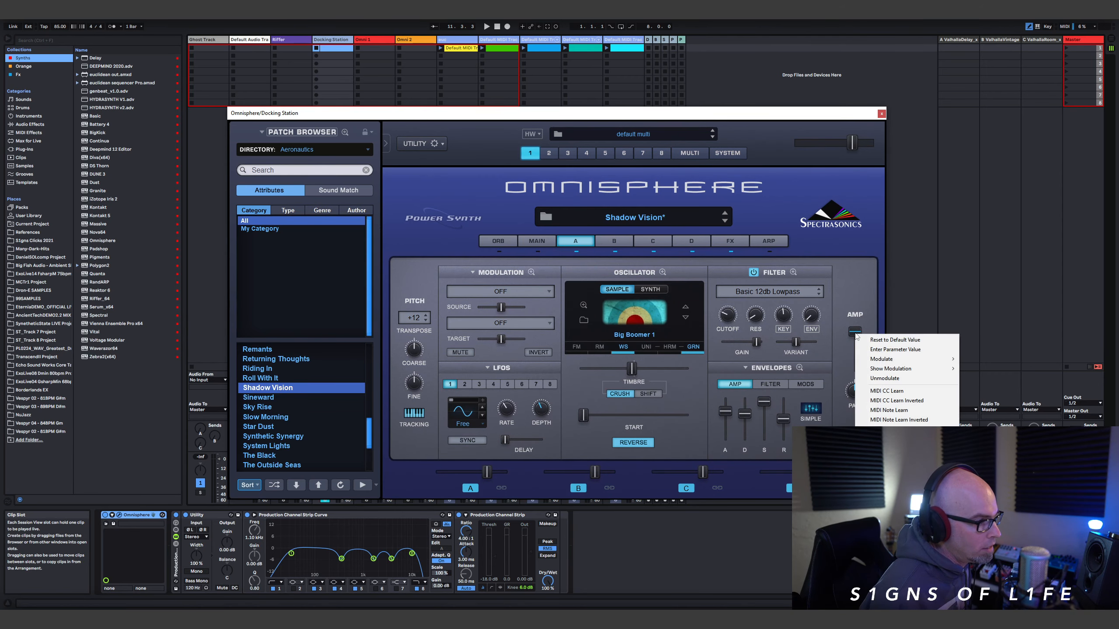
mouse_move(916, 371)
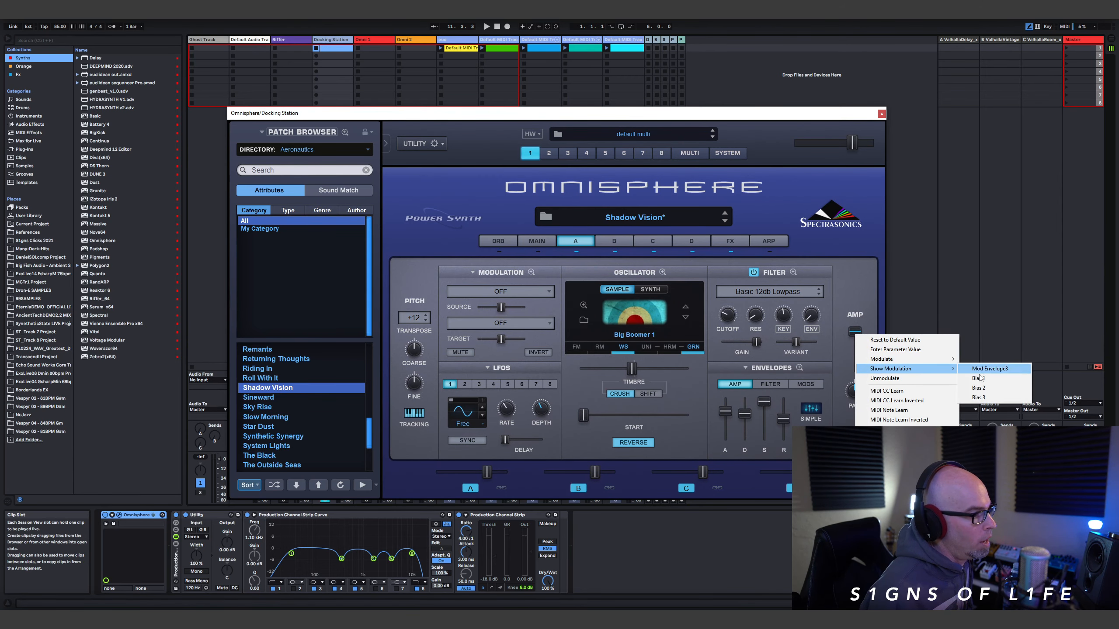
click(985, 370)
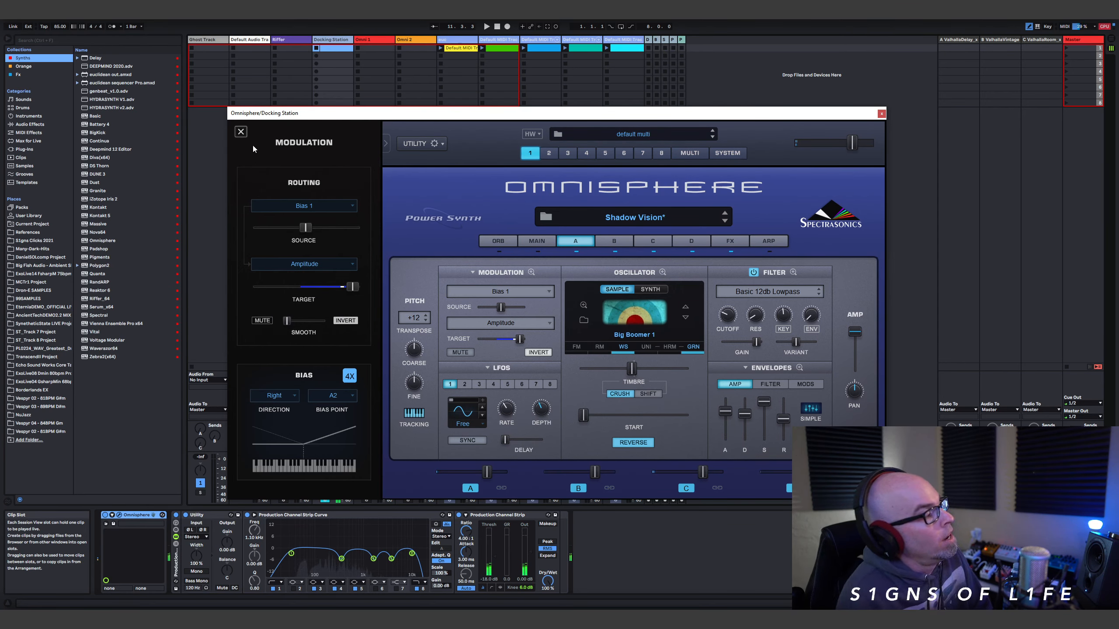
Step: Review layer A's modulation matrix and check the patch's common effects rack for the EQ that Bias 1 targets
click(531, 272)
click(530, 272)
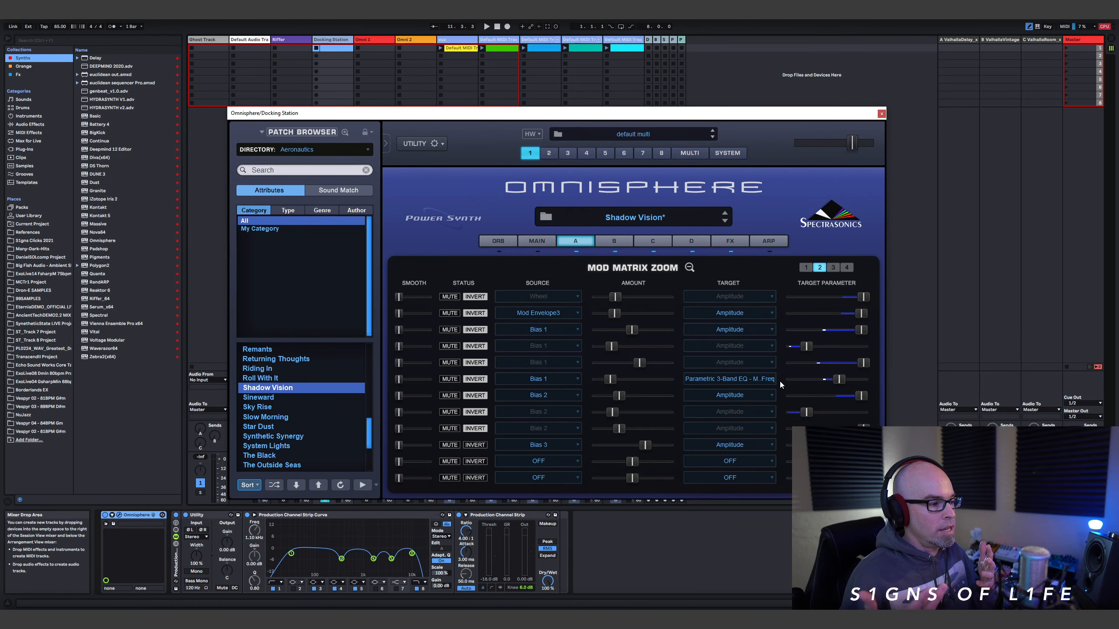
click(730, 243)
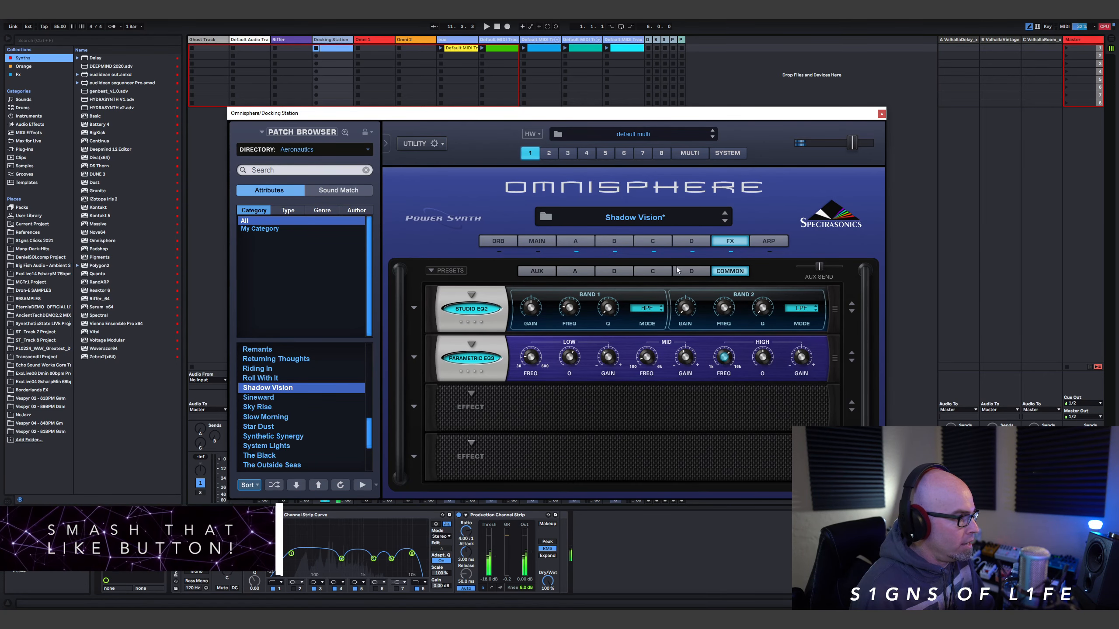
click(572, 243)
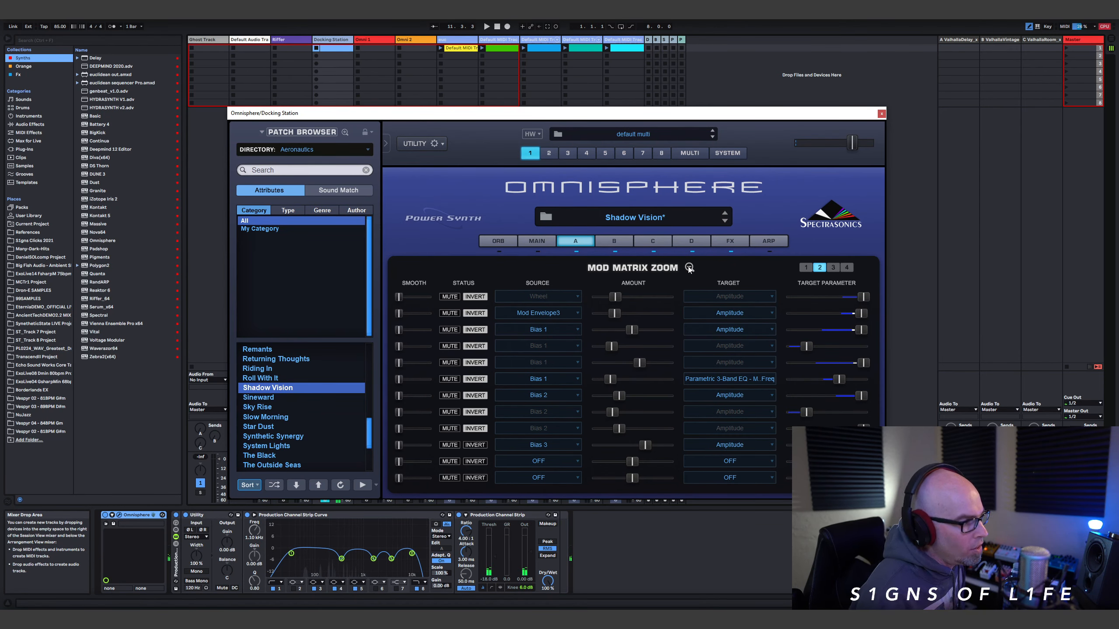
Step: Review both pages of layer D's modulation matrix, and return to the layer's main controls
click(691, 243)
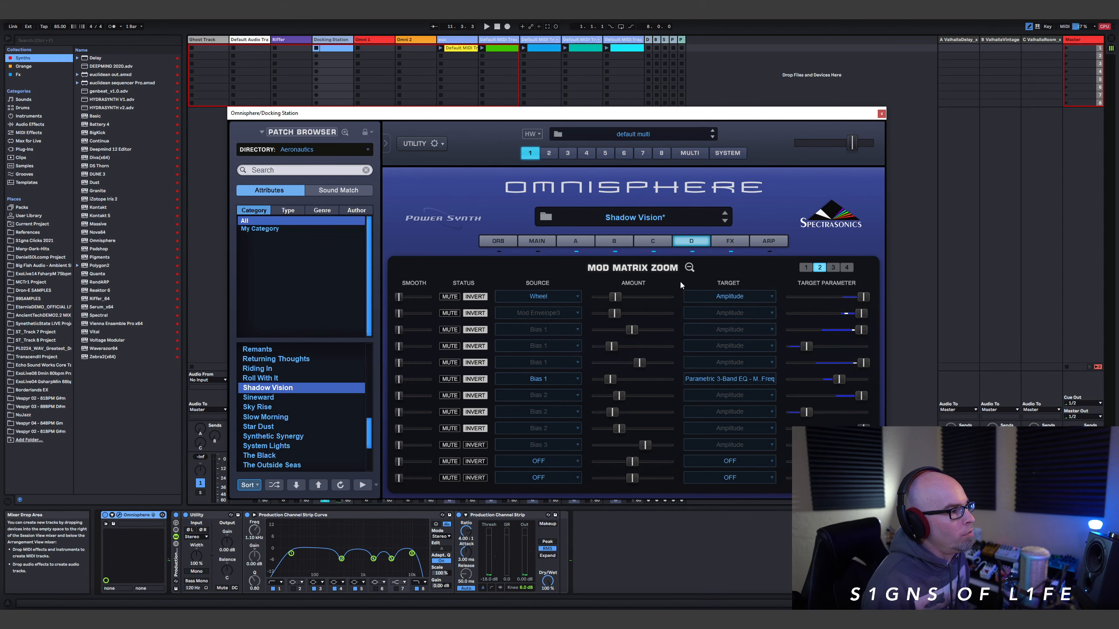
click(806, 267)
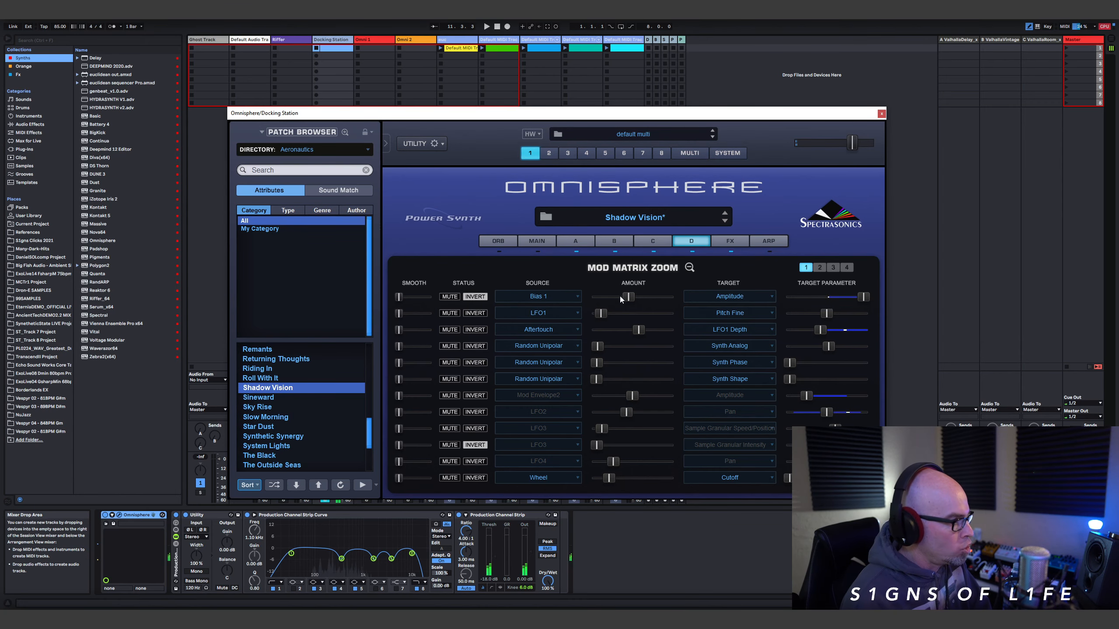
click(689, 267)
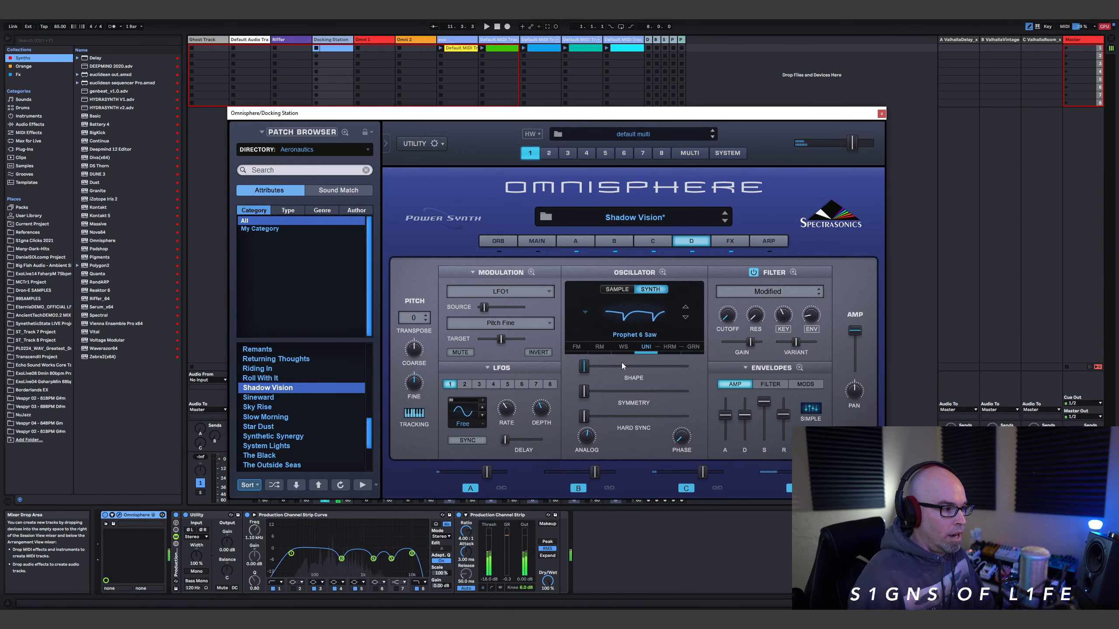
Step: Inspect the Random Unipolar modulation of layer D's oscillator shape, including the exact source amount, leaving the value as it is
right_click(585, 368)
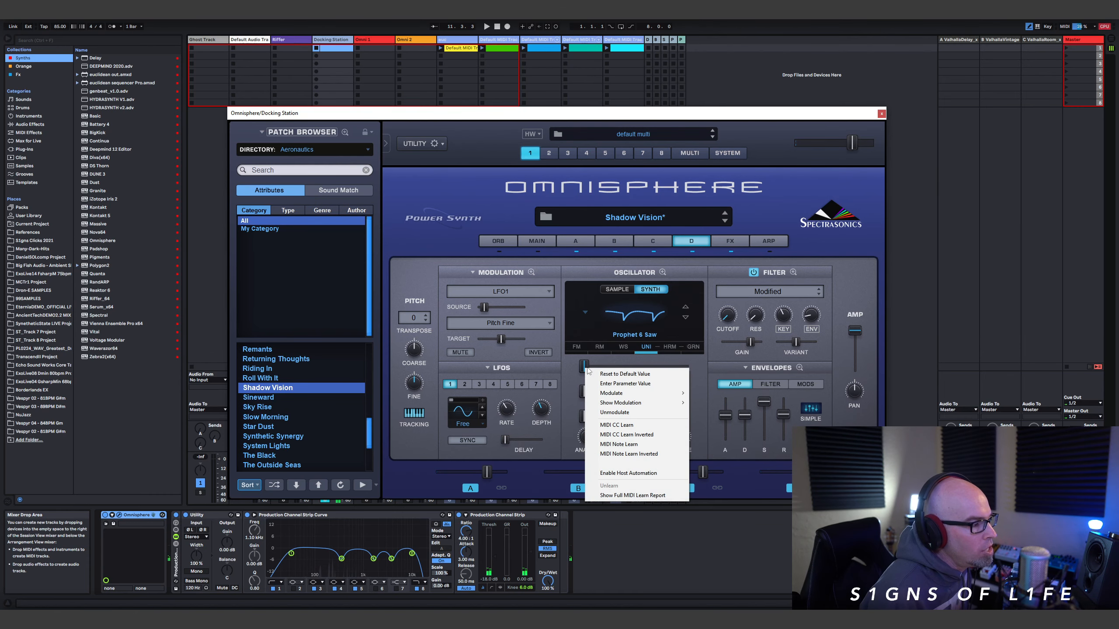
mouse_move(647, 404)
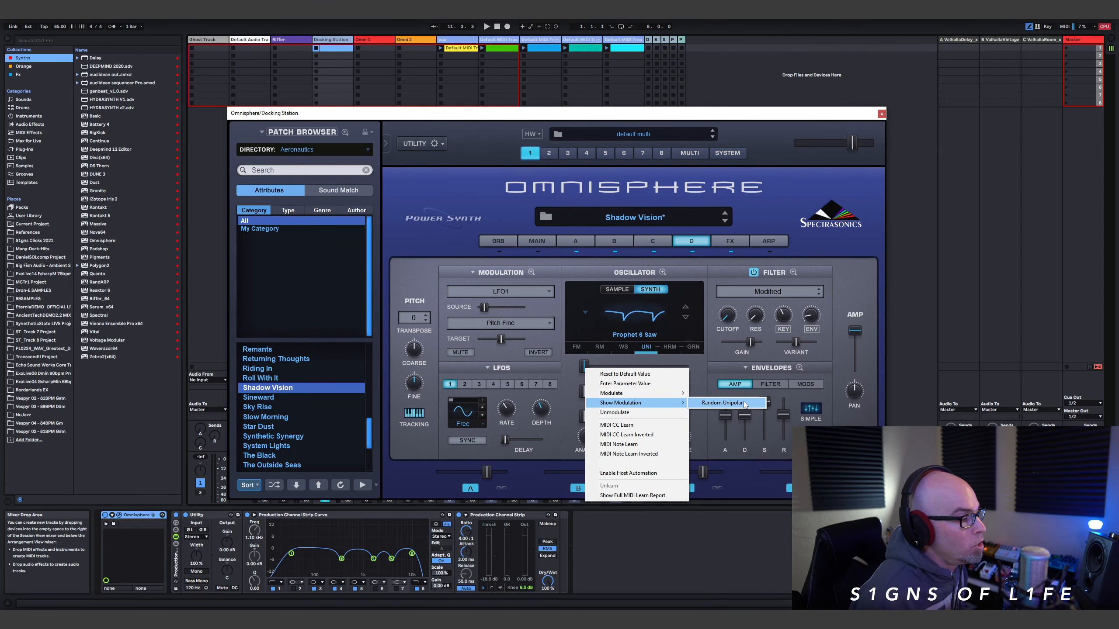
click(742, 403)
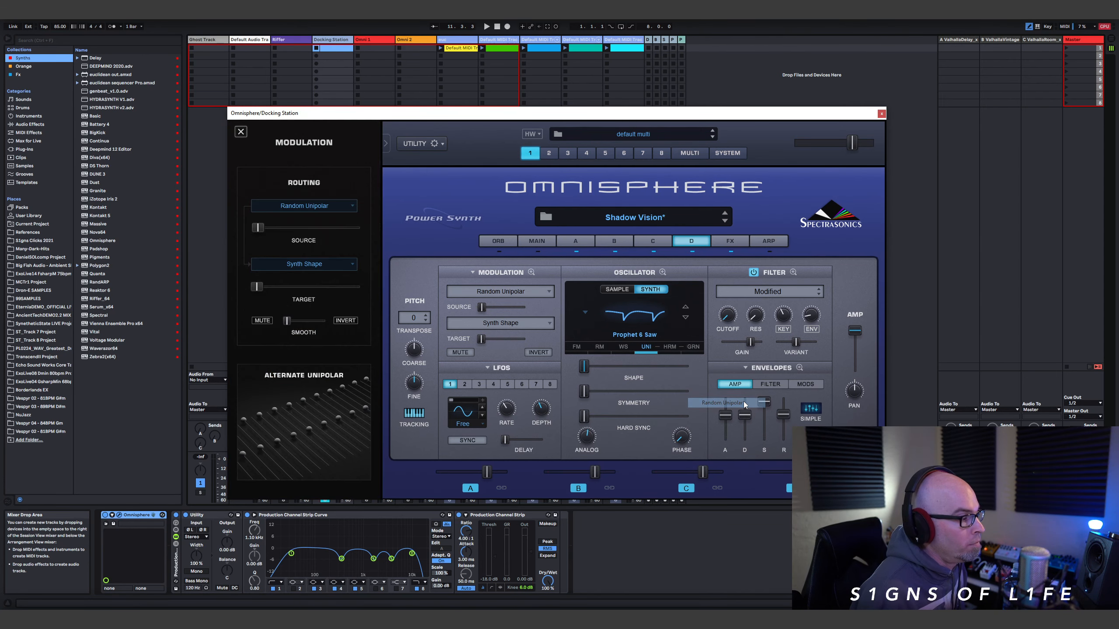
right_click(260, 227)
click(299, 245)
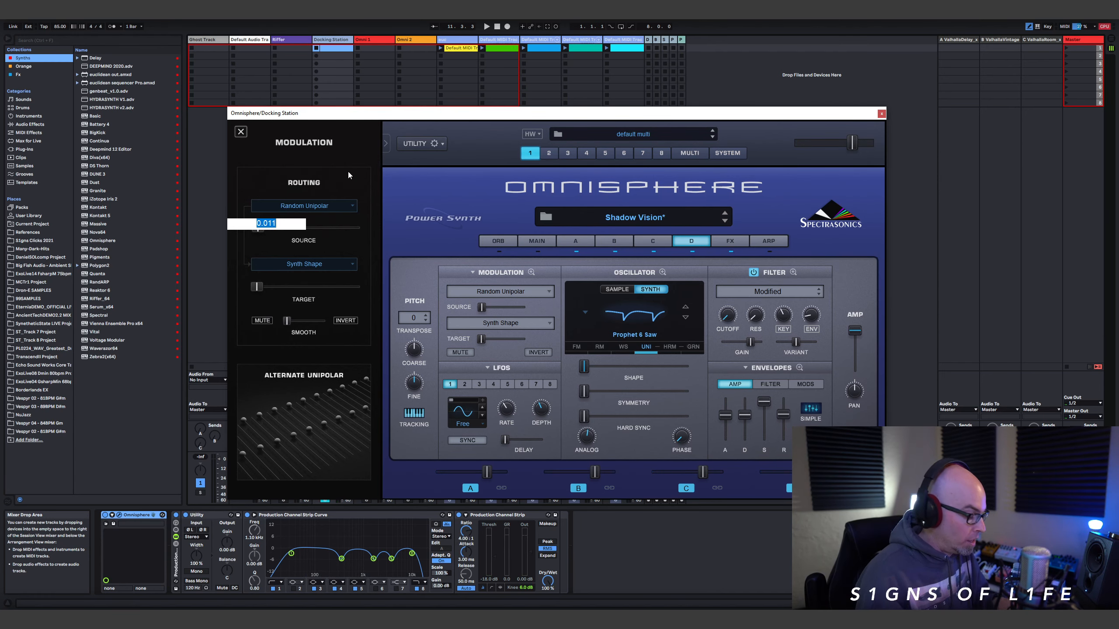
click(240, 132)
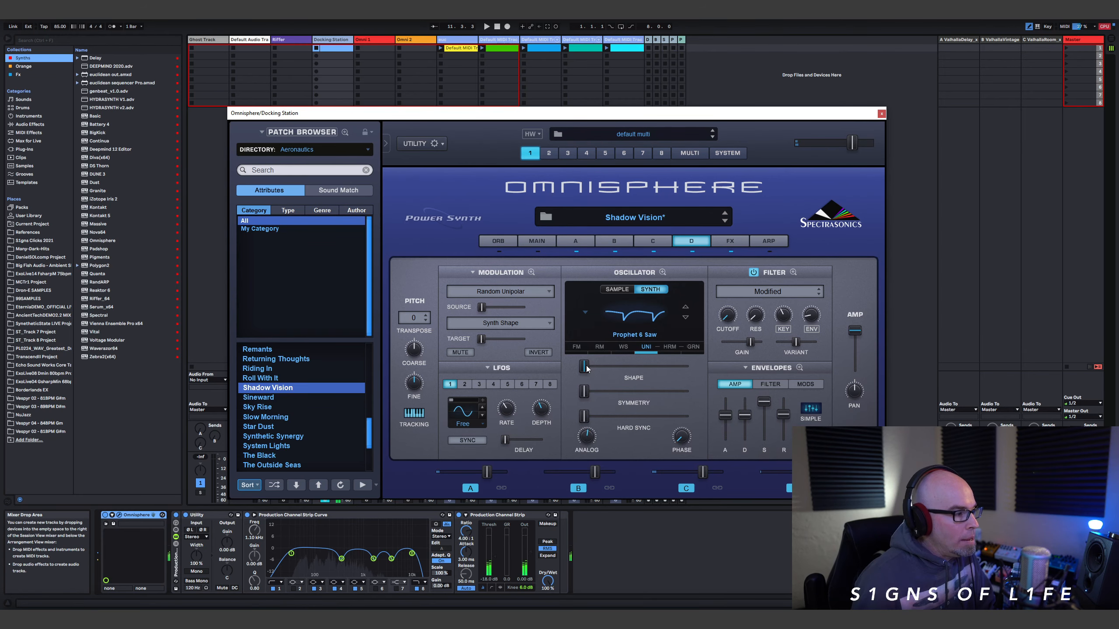
Step: Inspect the LFO1 modulation of layer D's fine pitch and look over the layer's modulation matrix again
right_click(419, 383)
mouse_move(485, 418)
click(535, 419)
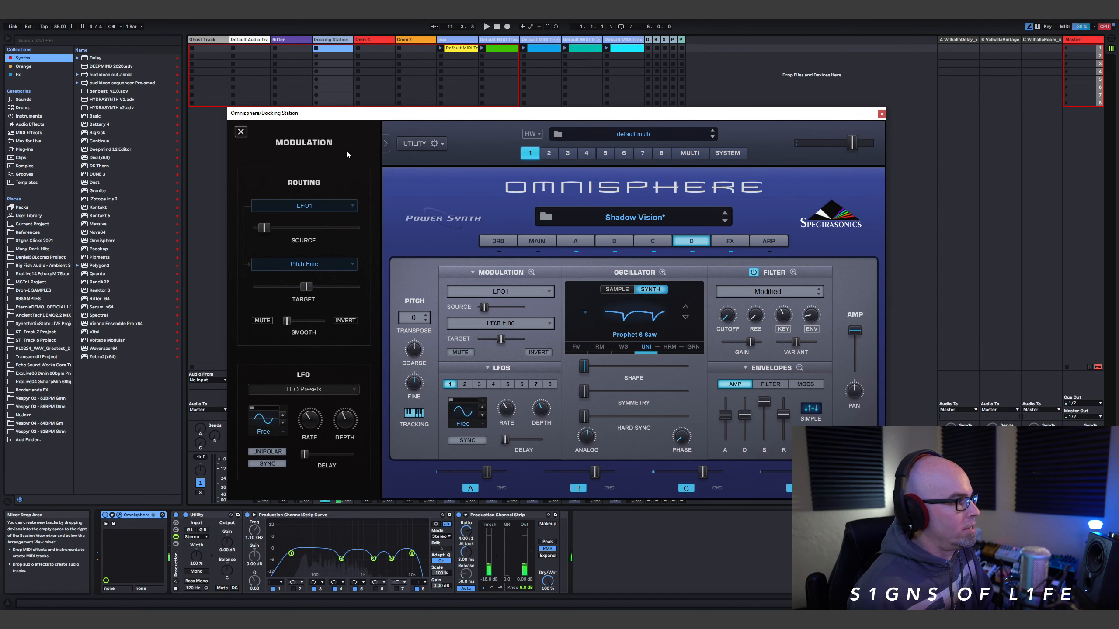
click(240, 131)
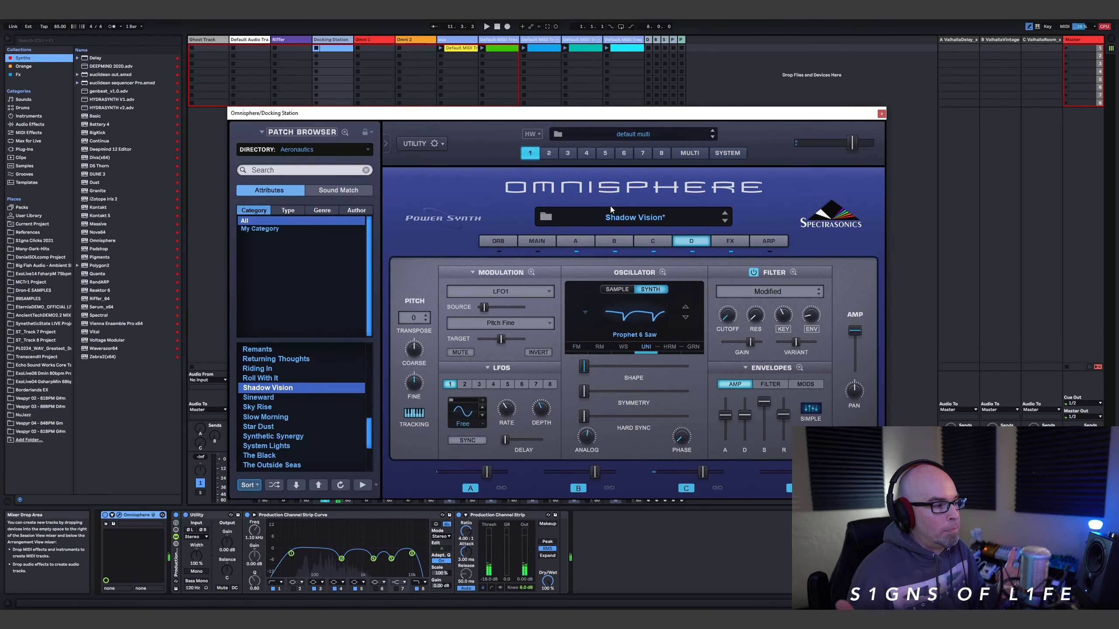
click(531, 270)
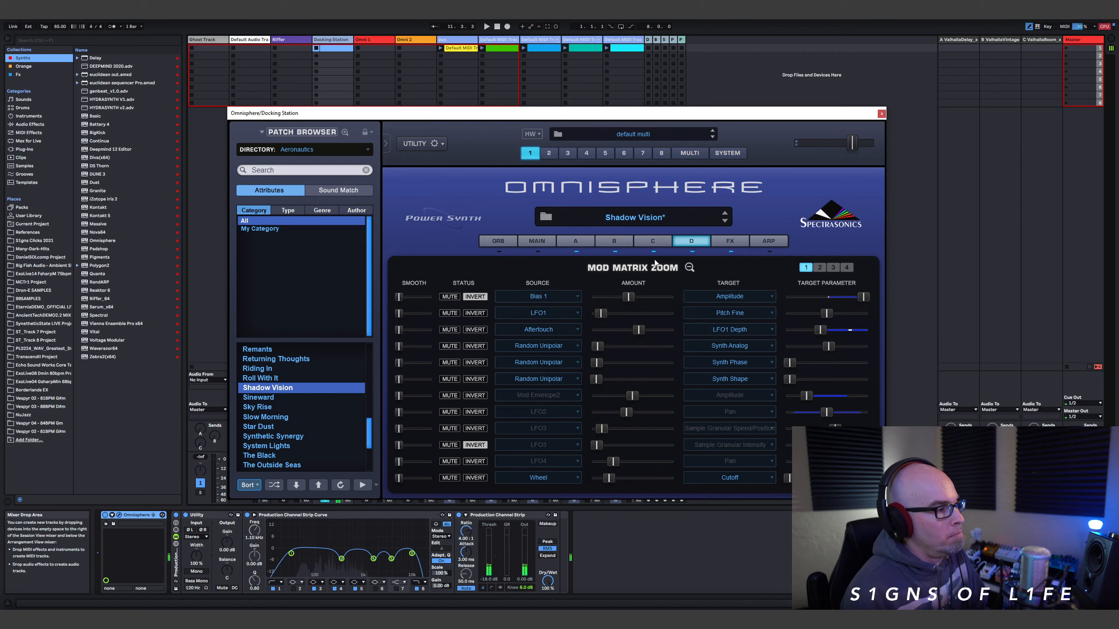
click(689, 268)
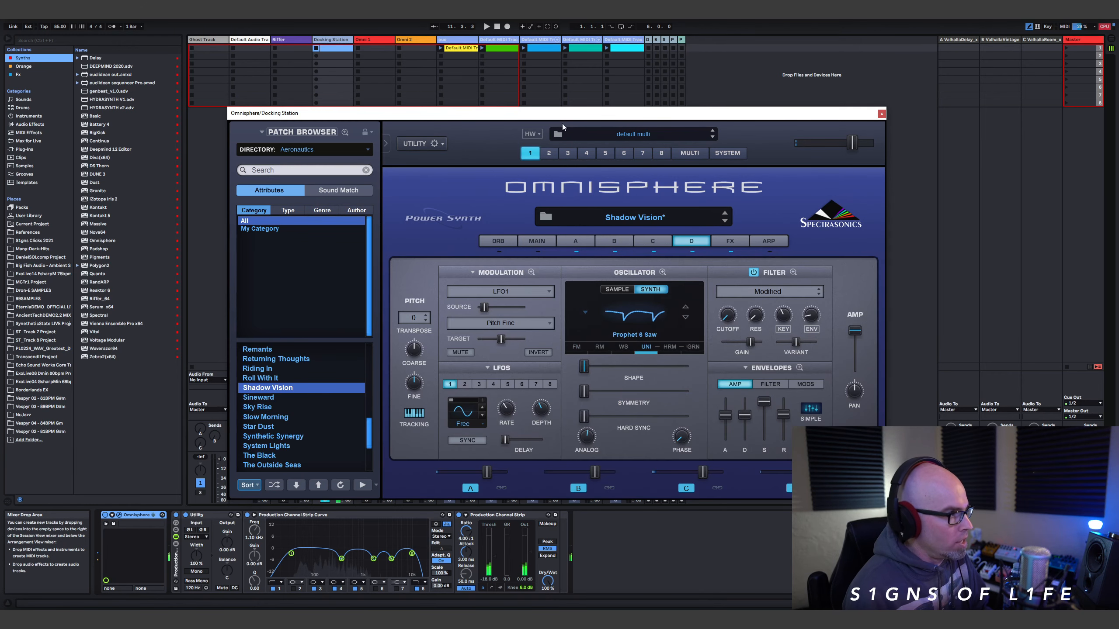
Step: Play the set with the Shadow Vision pad and close the synth window
click(486, 26)
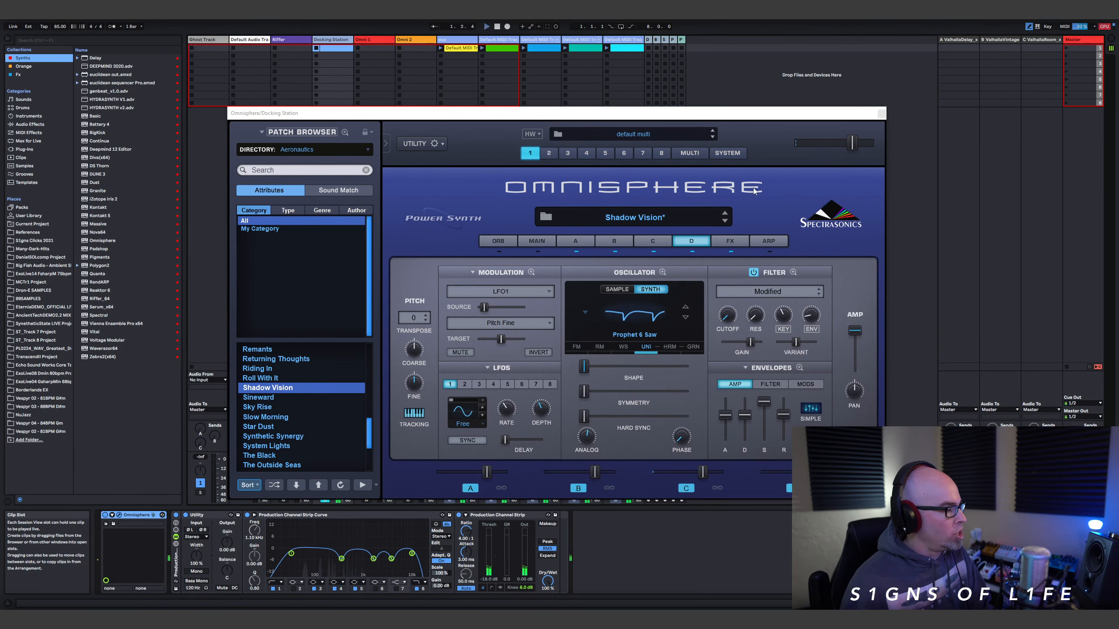
click(881, 114)
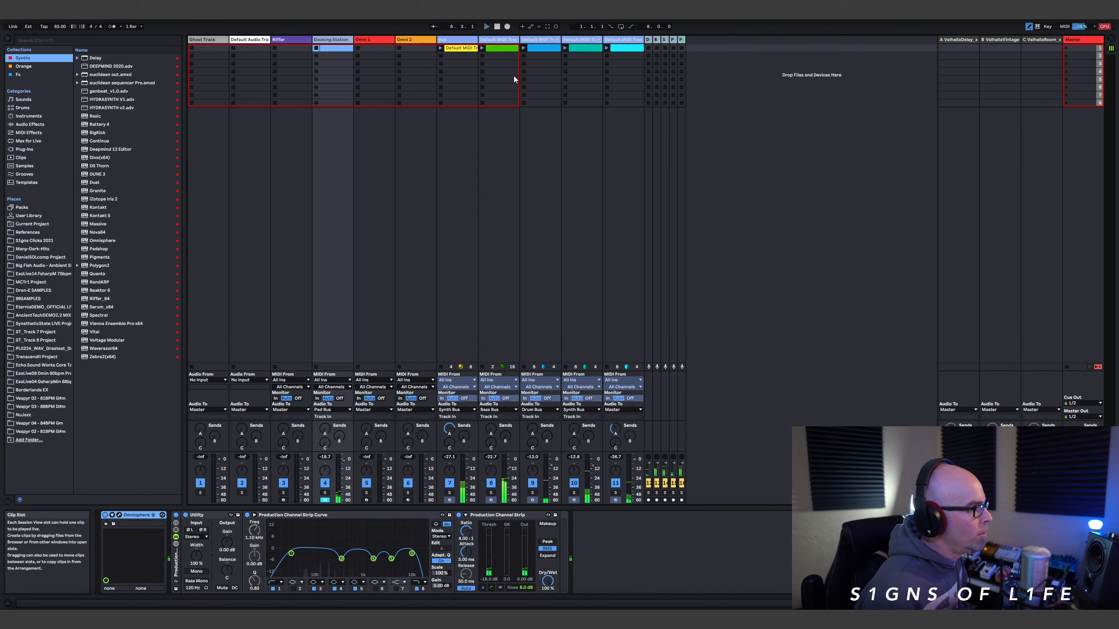
Step: Reopen the synth on the Docking Station track and load the PD Docking Station patch from the Eternia user directory
click(119, 515)
click(326, 149)
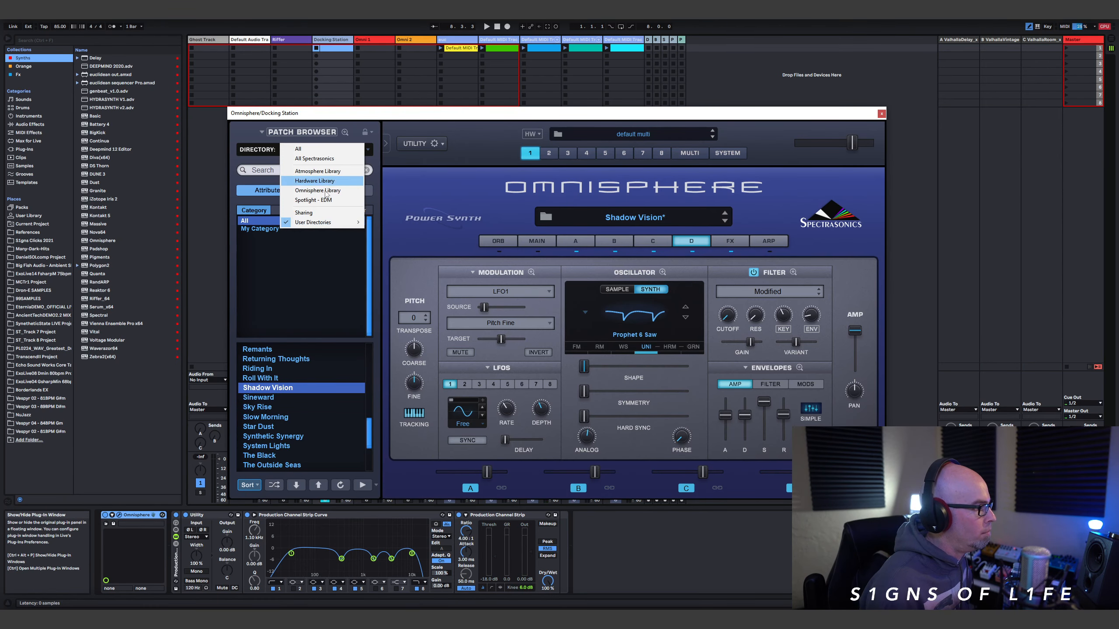
mouse_move(324, 223)
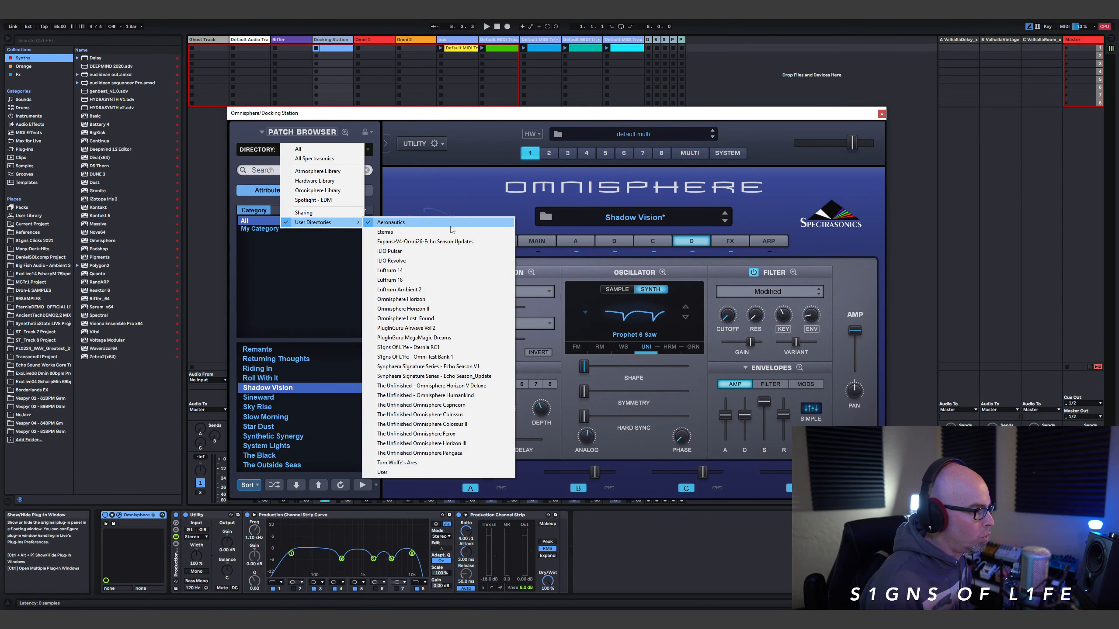
click(429, 233)
scroll(369, 365, down, 1)
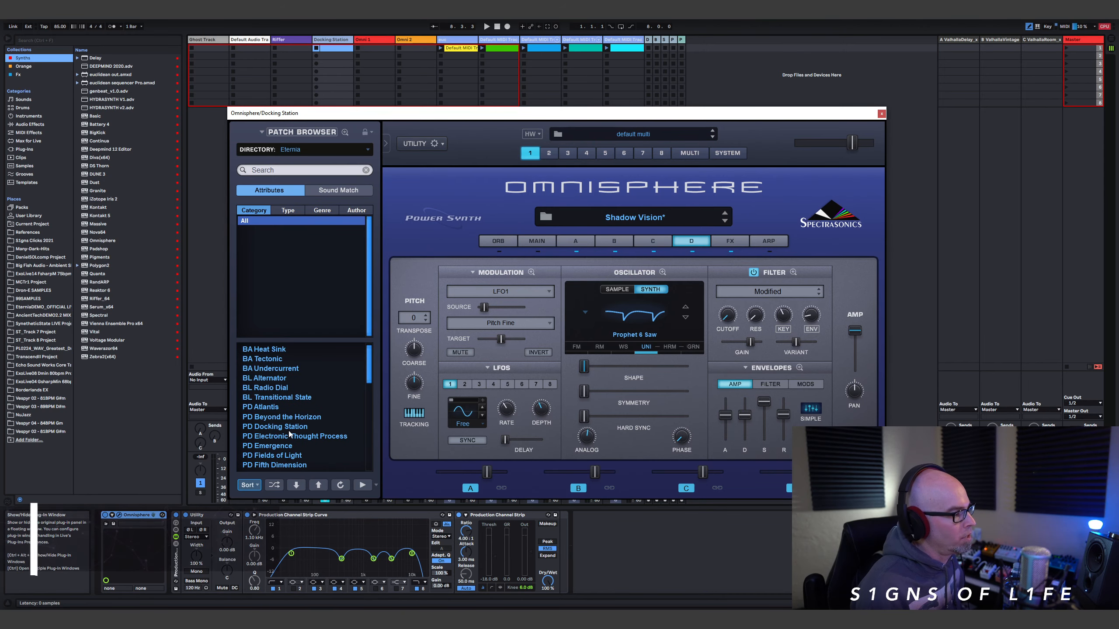
click(275, 426)
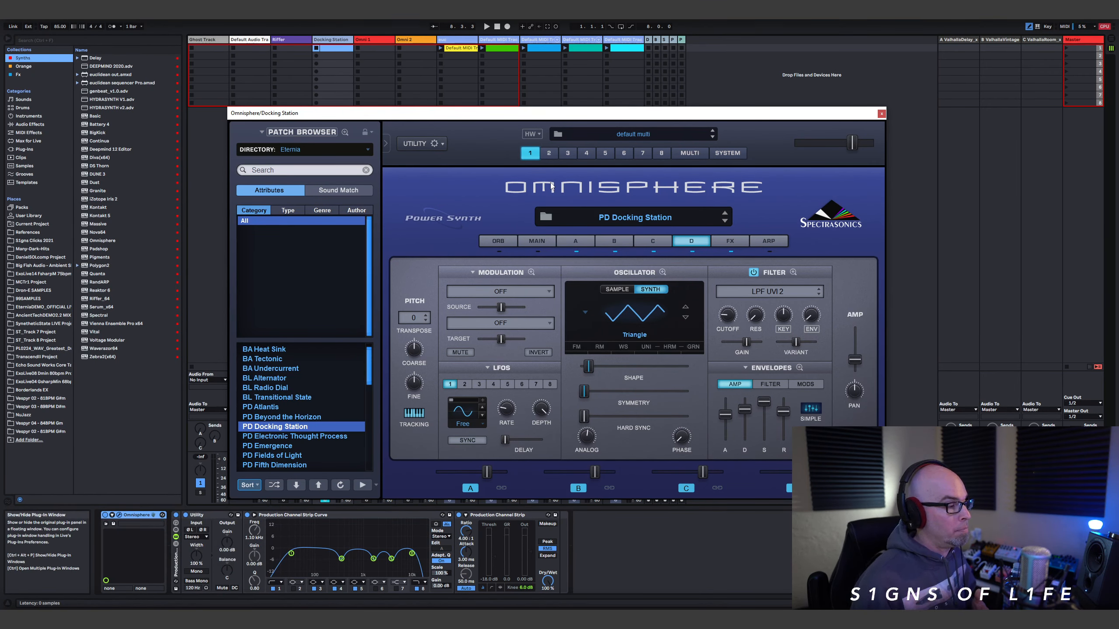
Step: View layer A's oscillator and the patch notes of PD Docking Station, and close the synth window
click(575, 241)
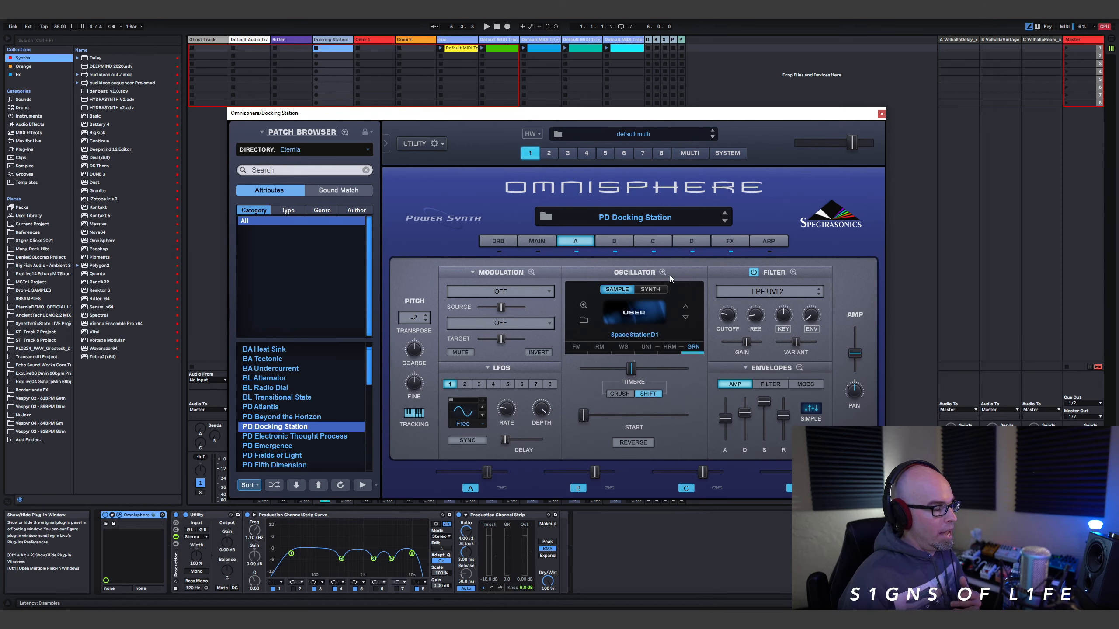
click(538, 242)
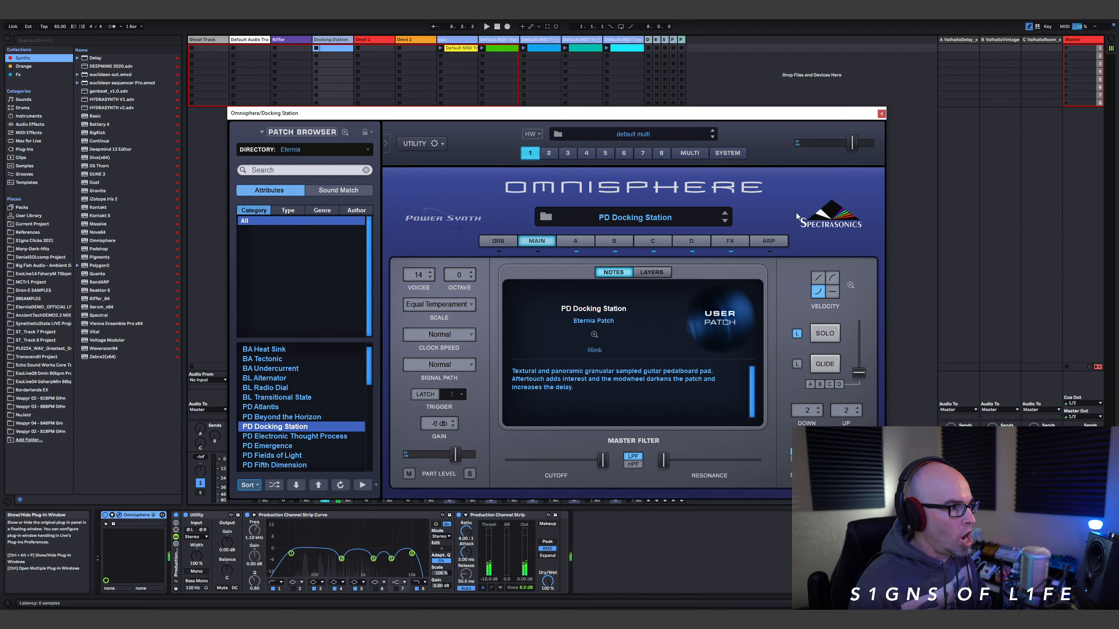
click(881, 114)
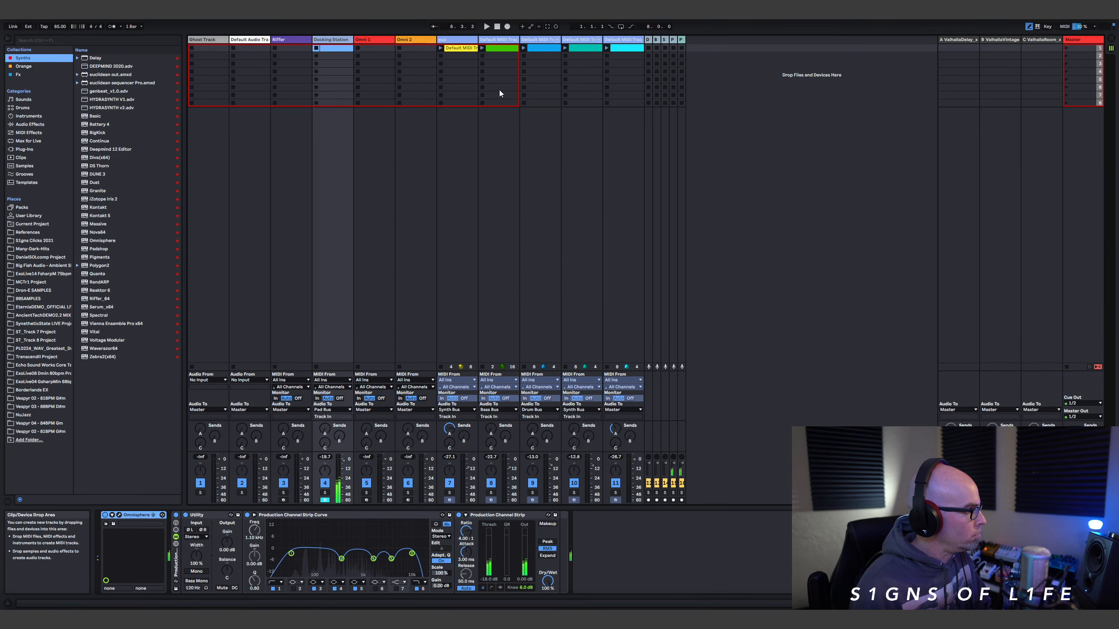
Step: Start playback and turn up send C on the Docking Station track
click(487, 27)
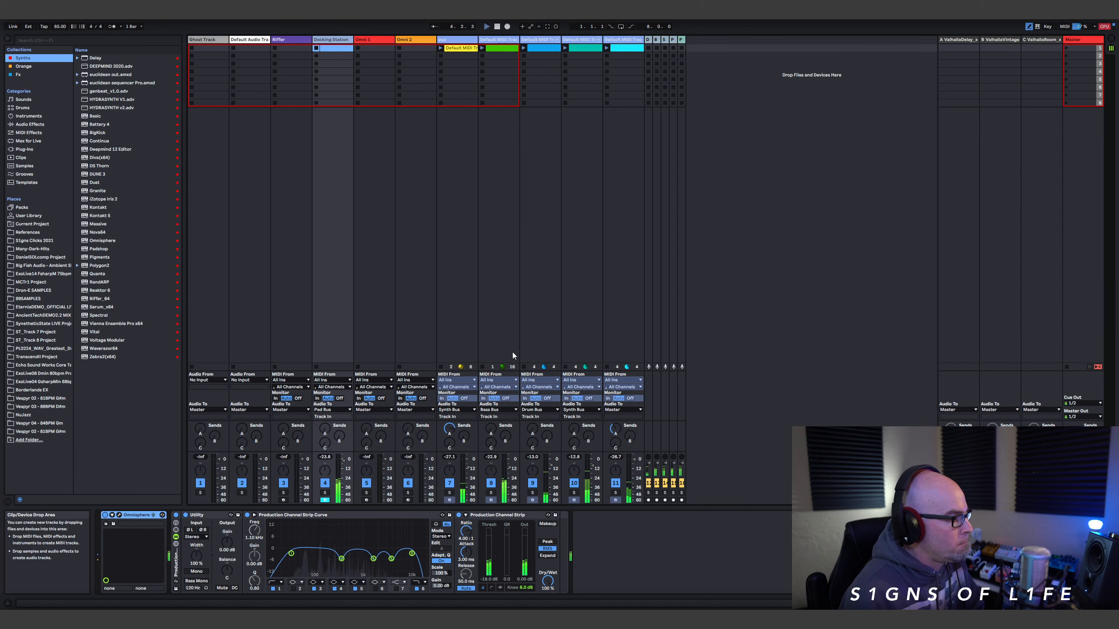
drag(325, 444, 325, 442)
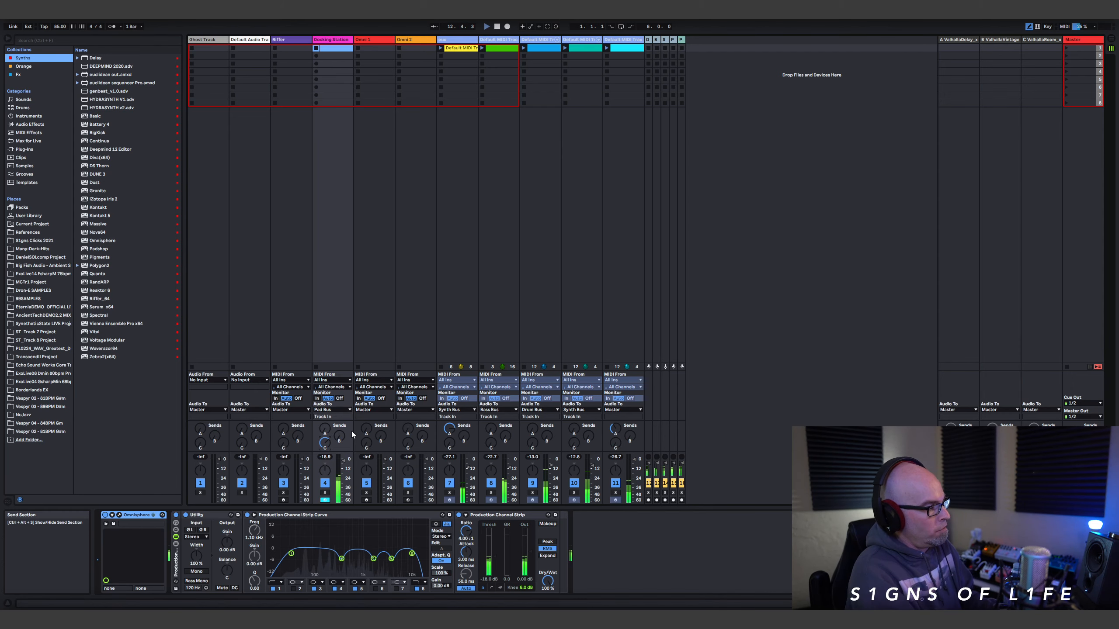
Step: Examine layer A's modulation matrix and granular oscillator settings in PD Docking Station, and switch to layer B
click(119, 516)
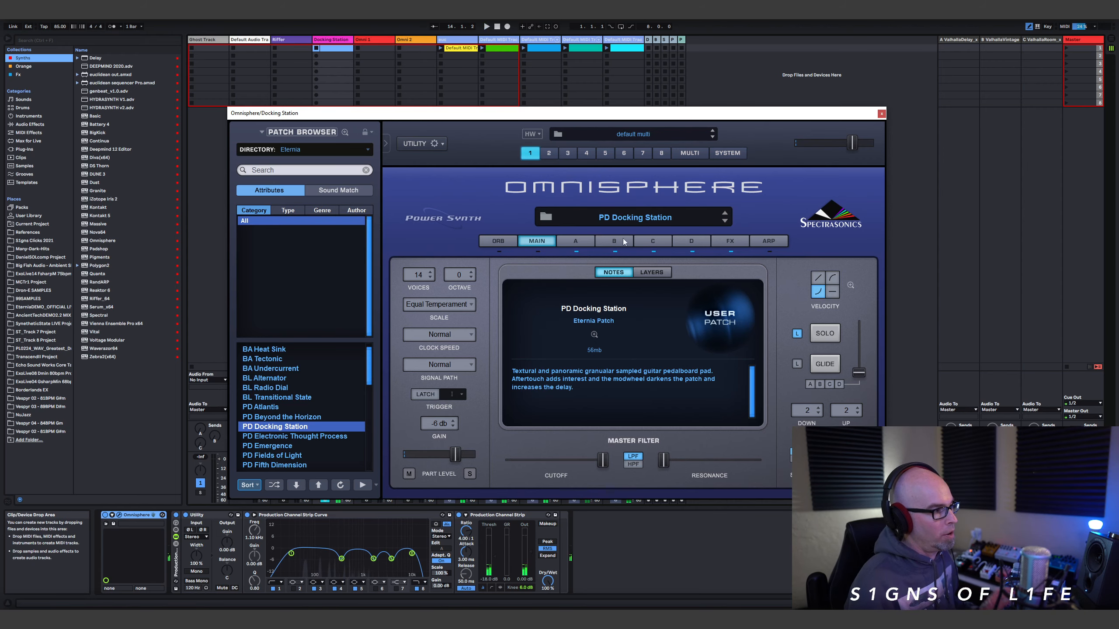
click(574, 242)
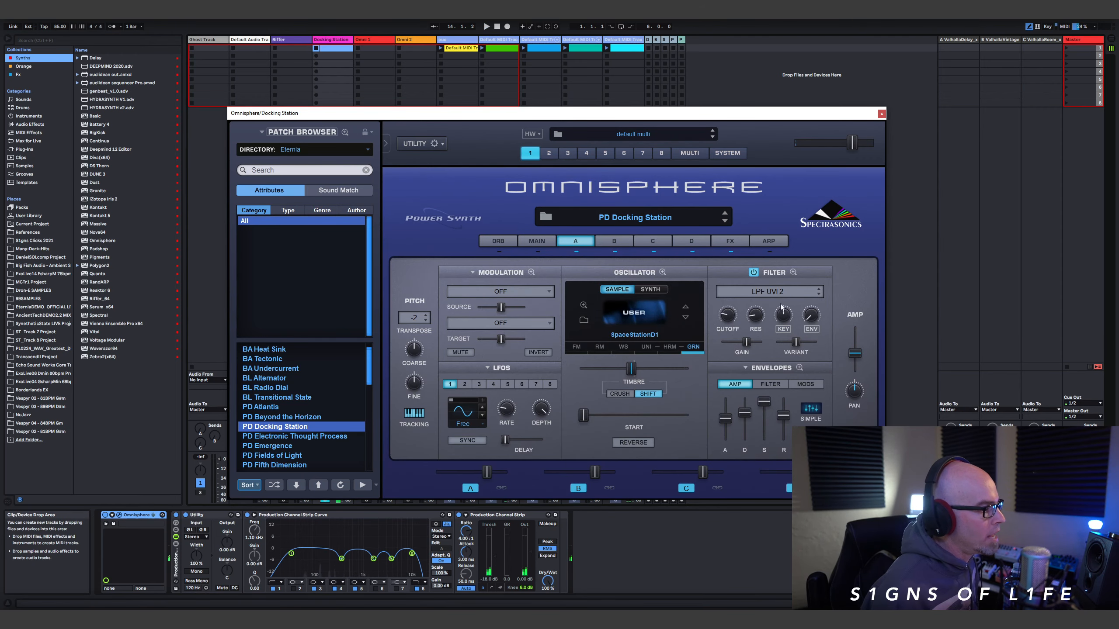
click(531, 271)
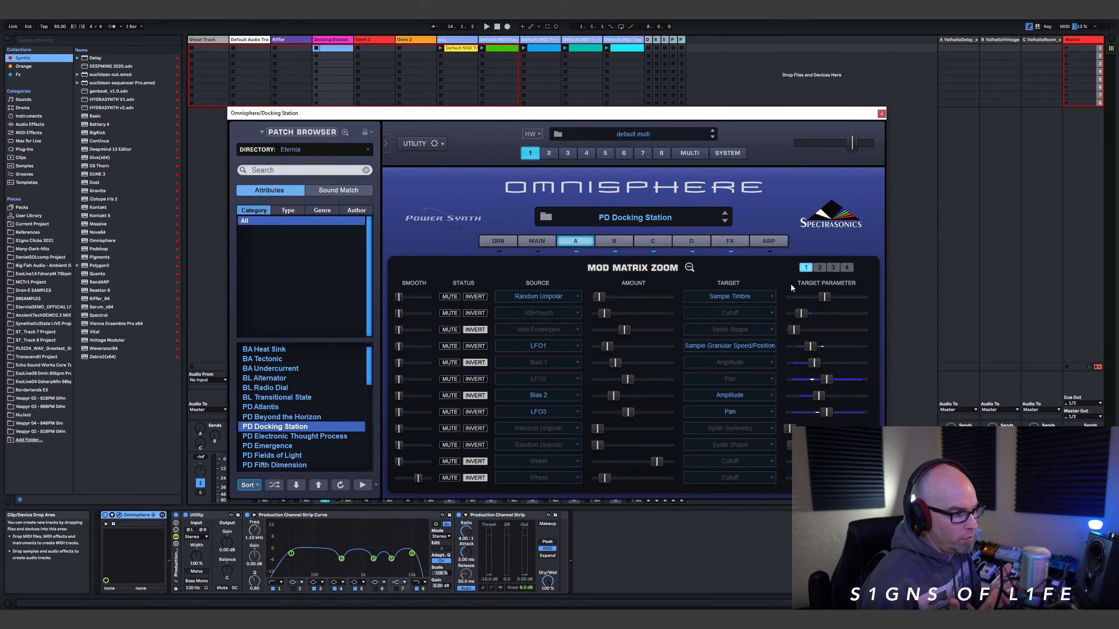
click(689, 268)
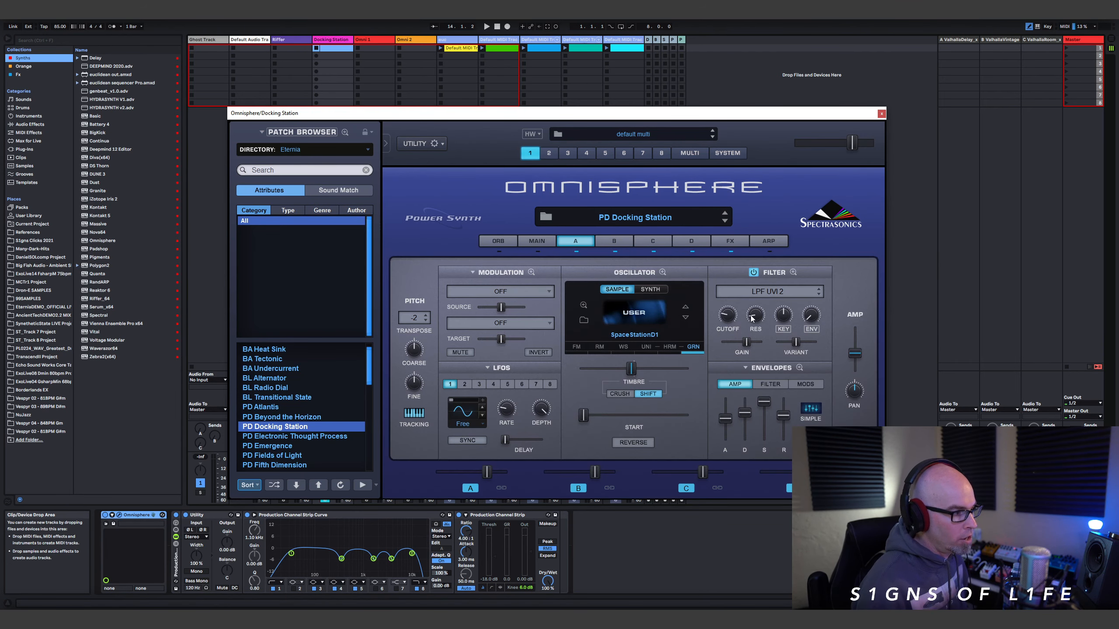
click(694, 348)
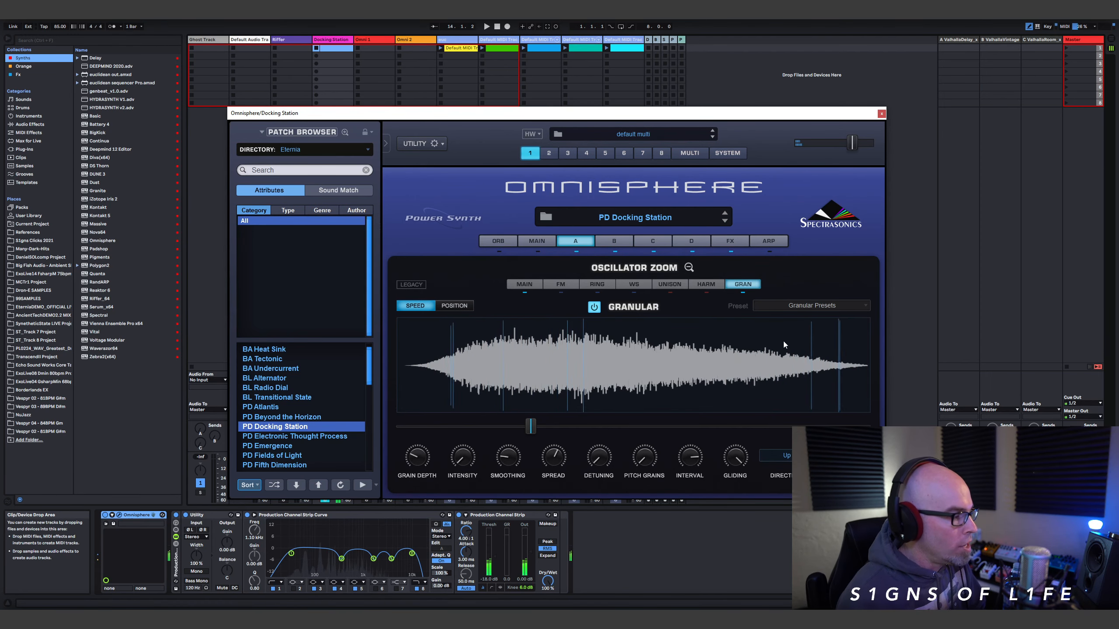
click(688, 267)
click(609, 239)
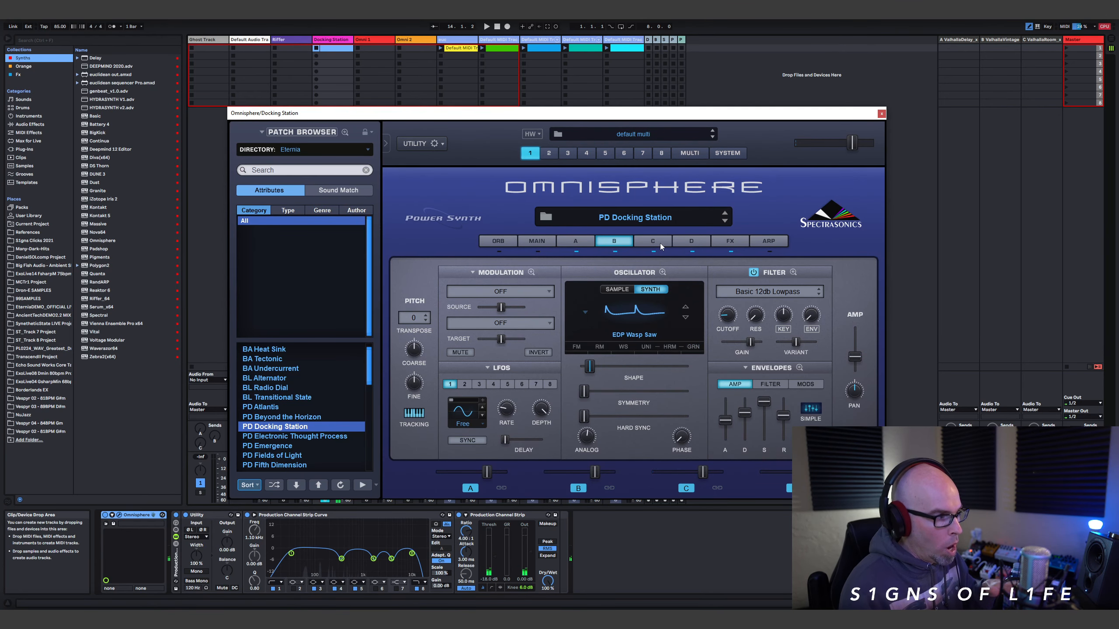
Step: Show the modulation on layer B's synth Shape and examine the mod envelopes in the enlarged view, including Mod 4, which drives it
right_click(588, 367)
click(718, 399)
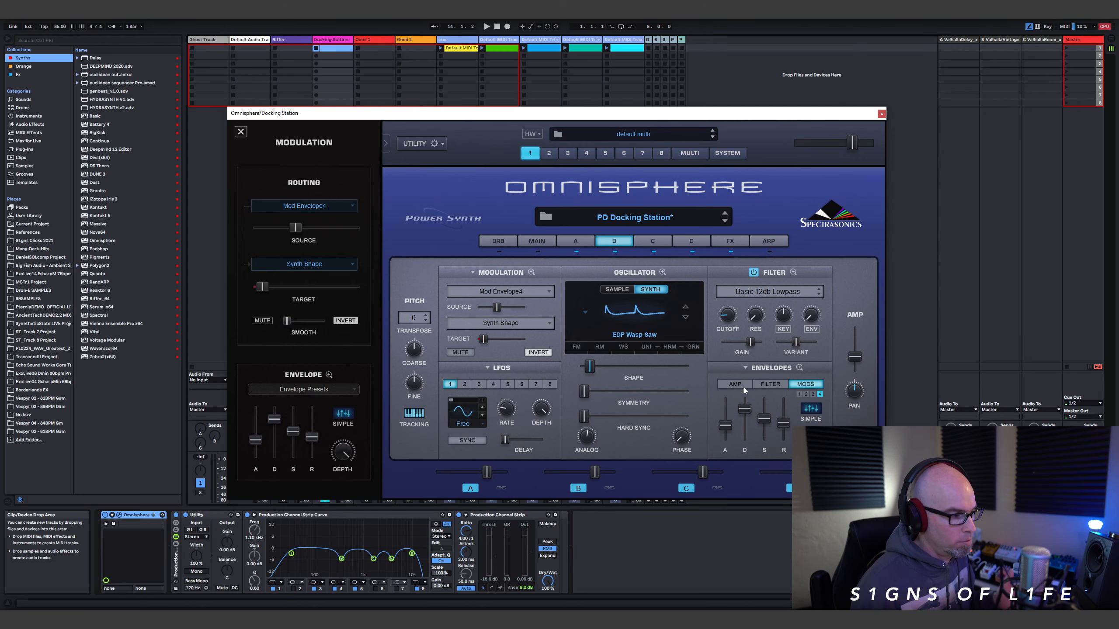
click(799, 367)
click(677, 296)
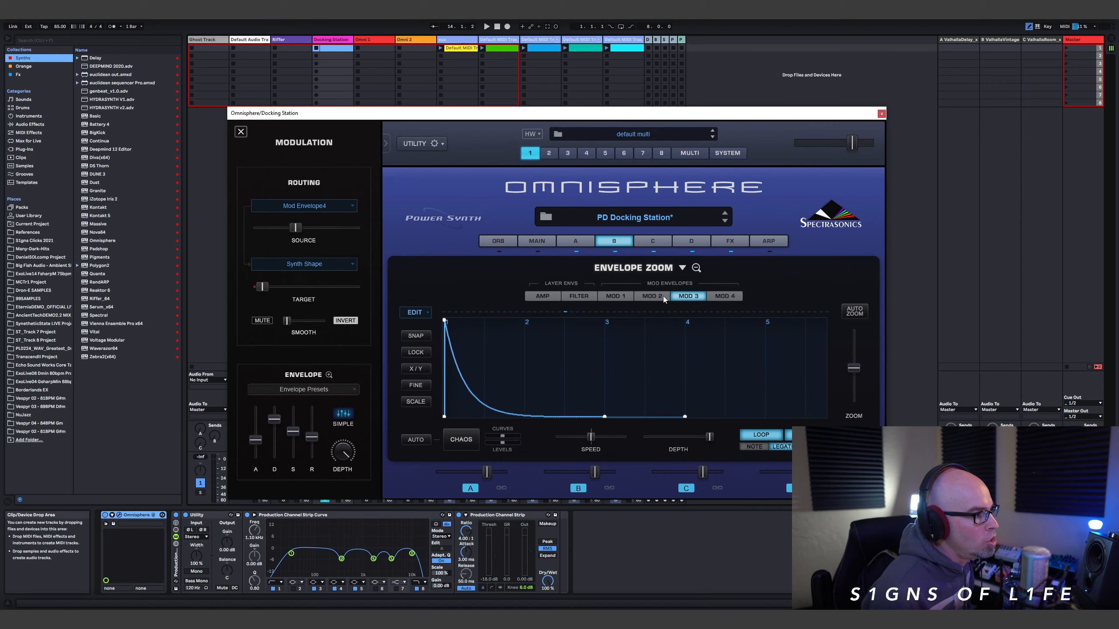
click(652, 296)
click(616, 296)
click(589, 295)
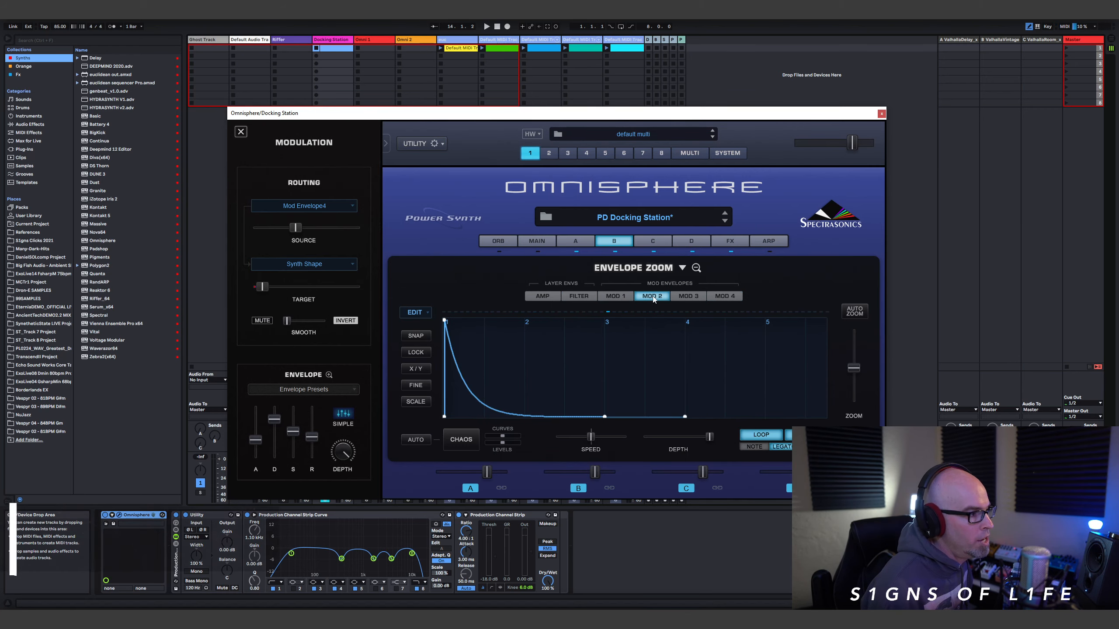
click(723, 298)
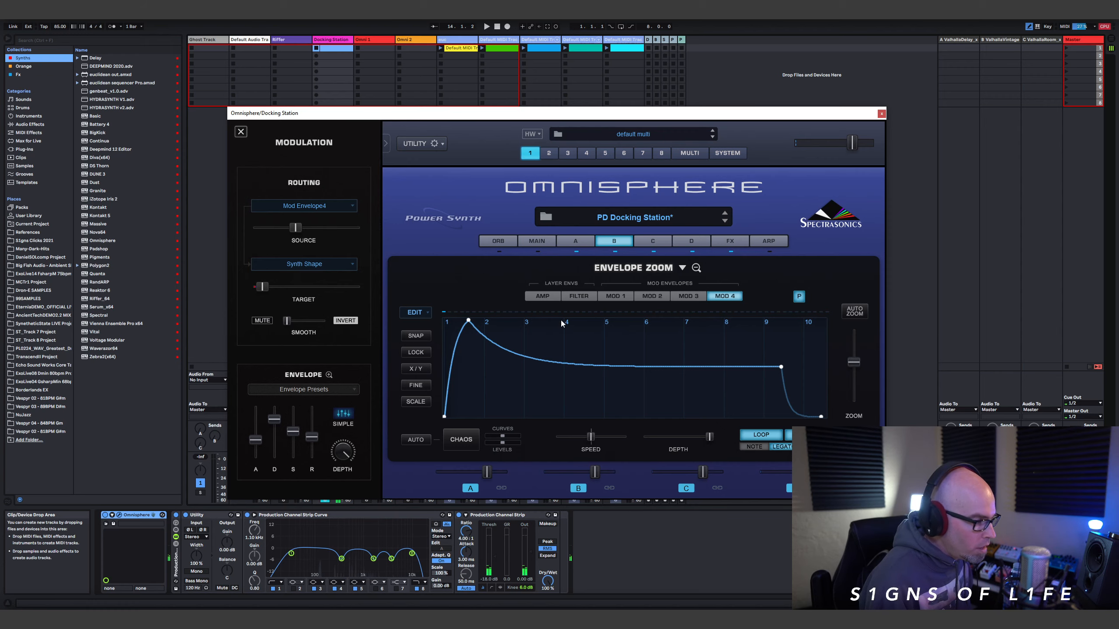
click(241, 133)
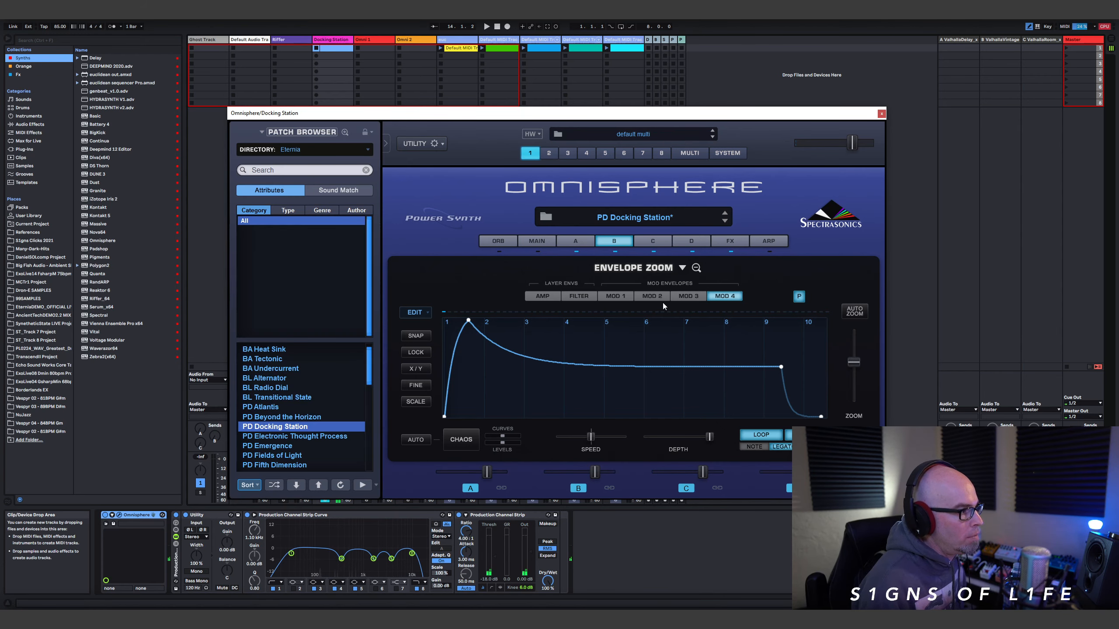
click(681, 268)
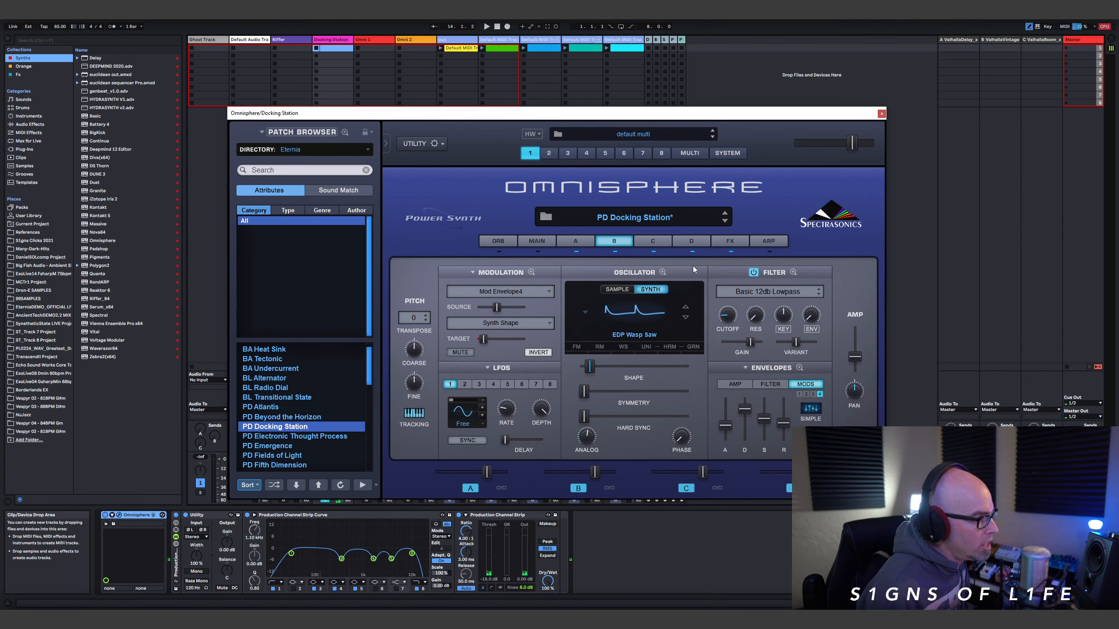
Step: Compare the modulation matrix routings of layers B and A, and view layer A's oscillator in between
click(530, 273)
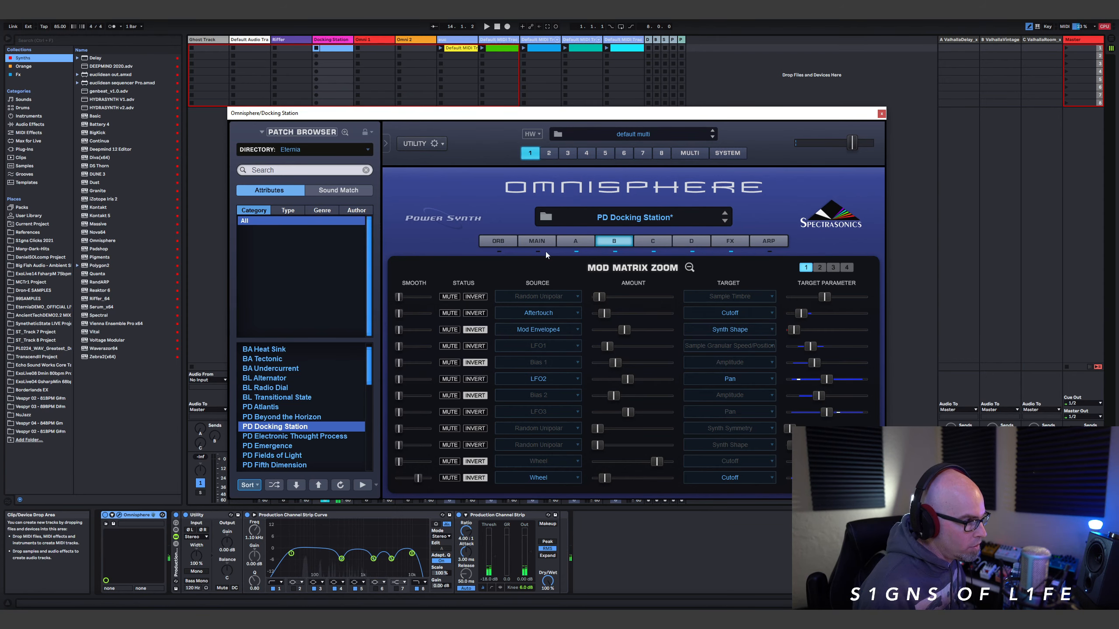
click(575, 241)
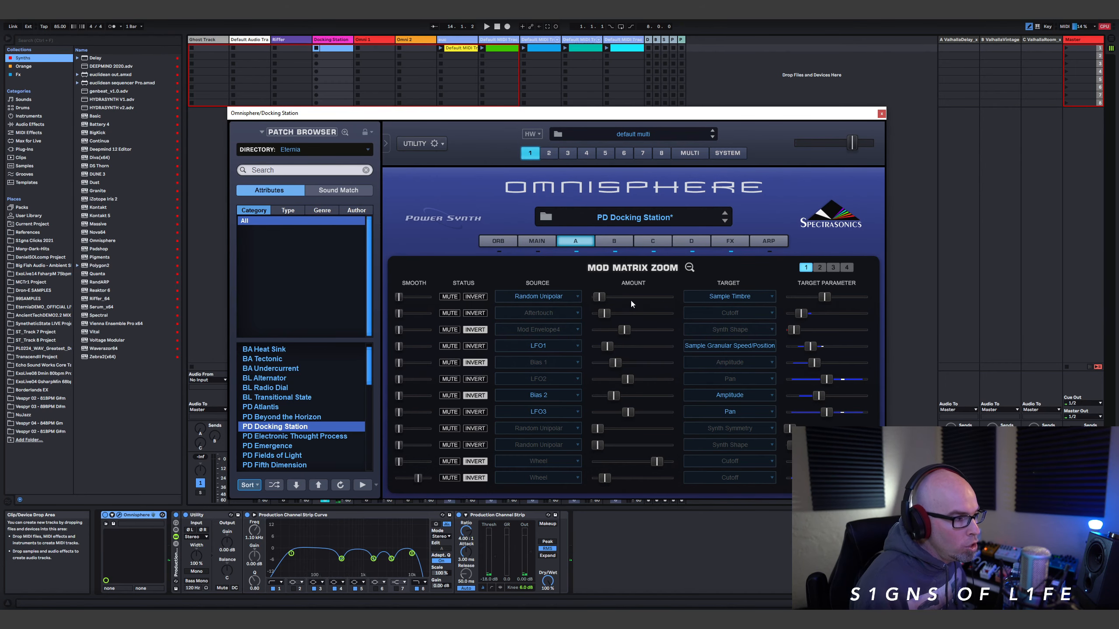
click(689, 268)
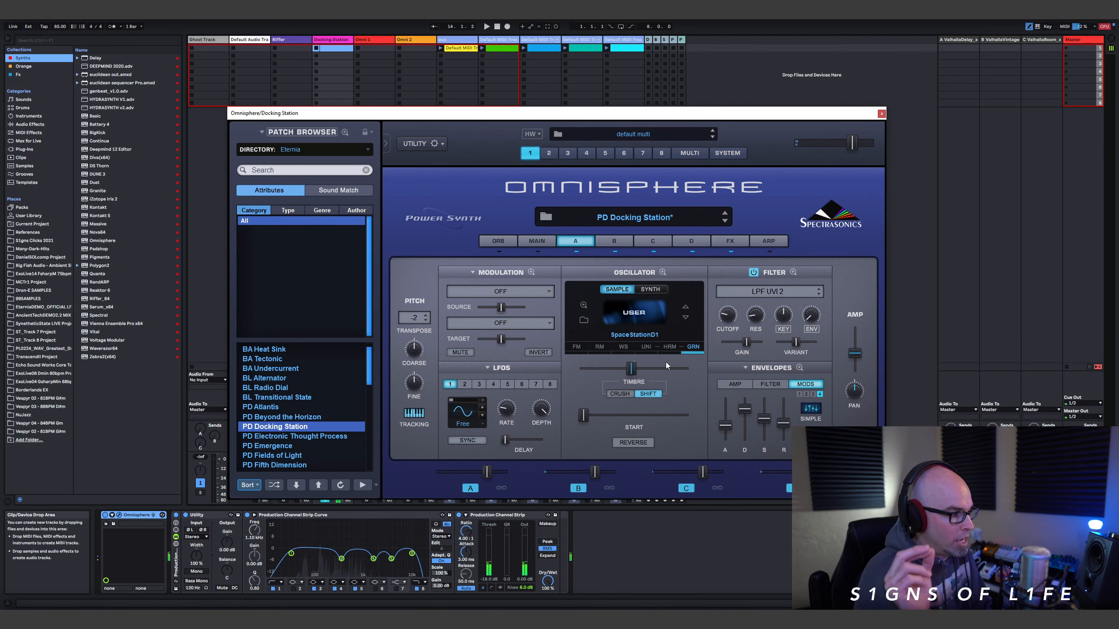
click(533, 273)
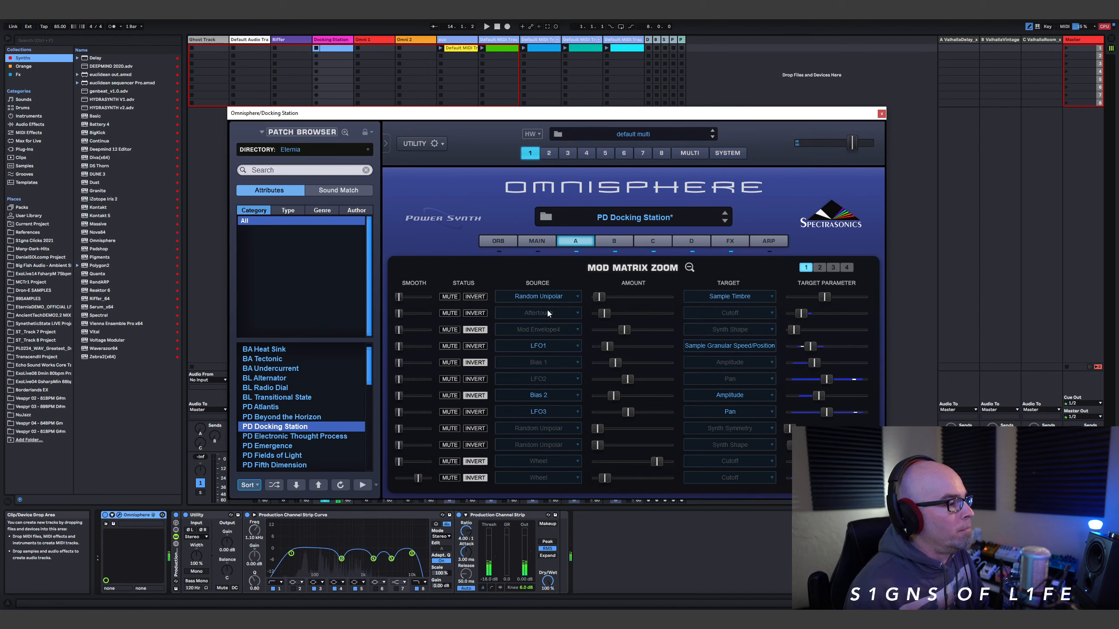
click(613, 241)
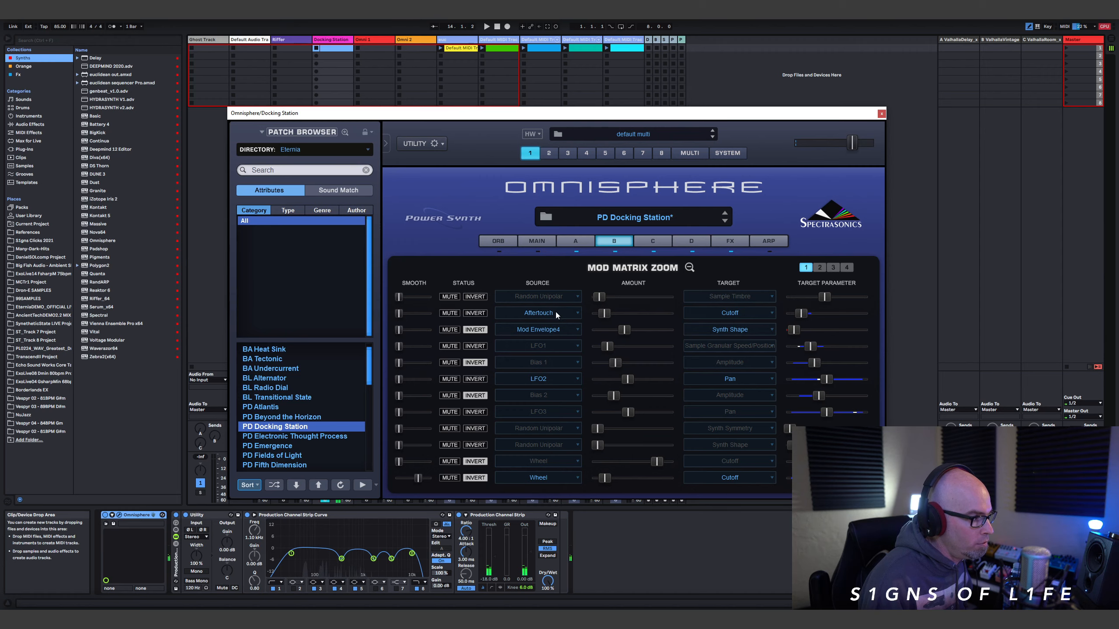
click(689, 267)
Step: Show the Aftertouch modulation routed to layer B's filter cutoff, and close the modulation details
right_click(725, 316)
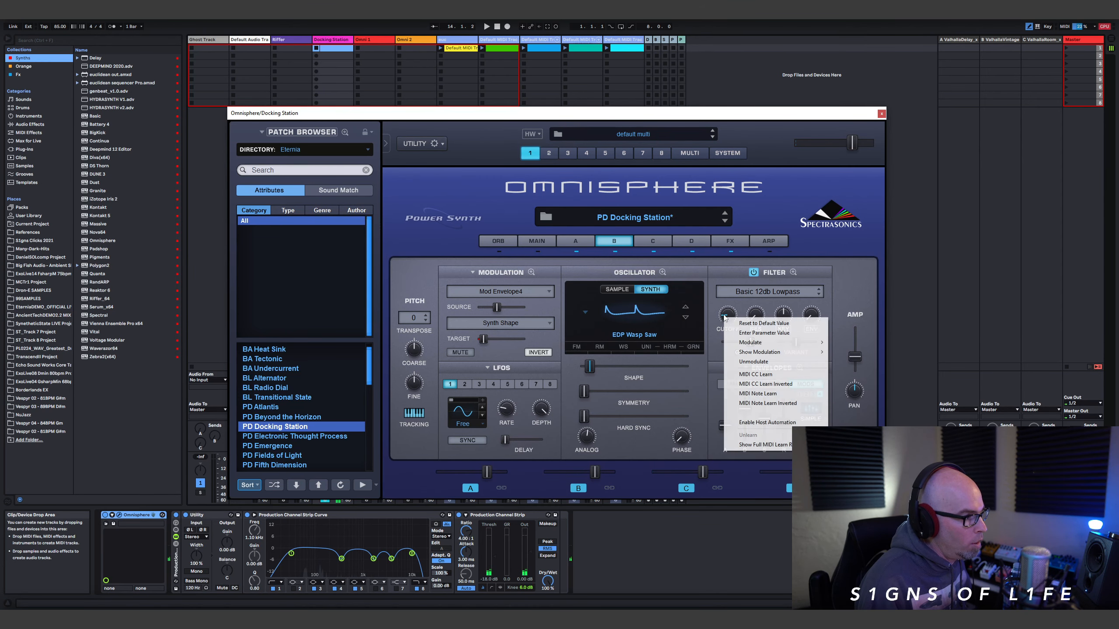
mouse_move(771, 353)
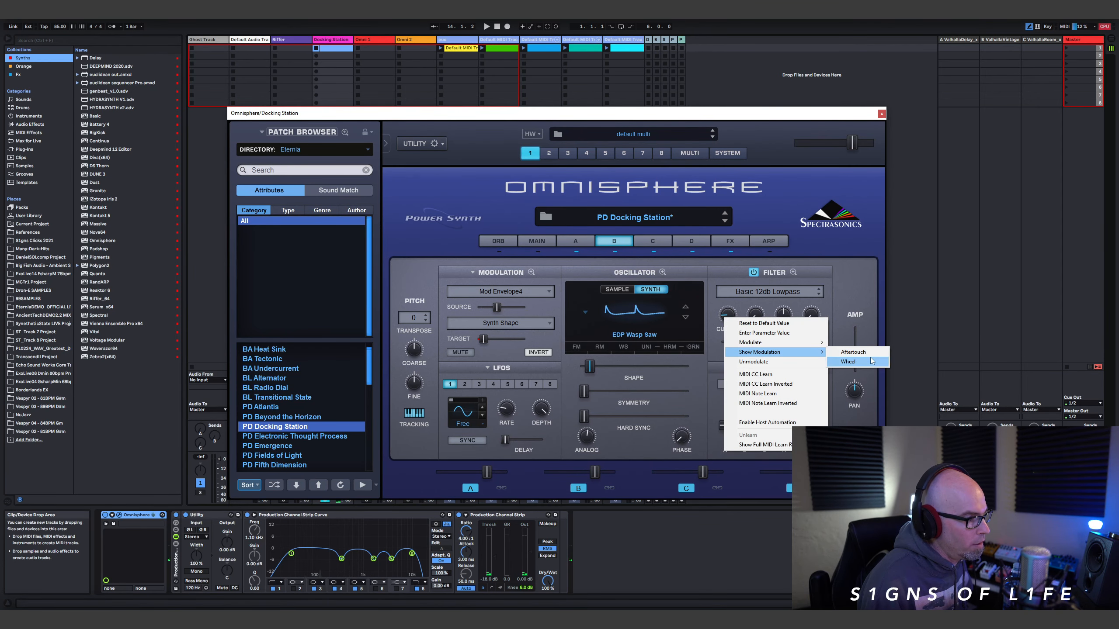
click(853, 352)
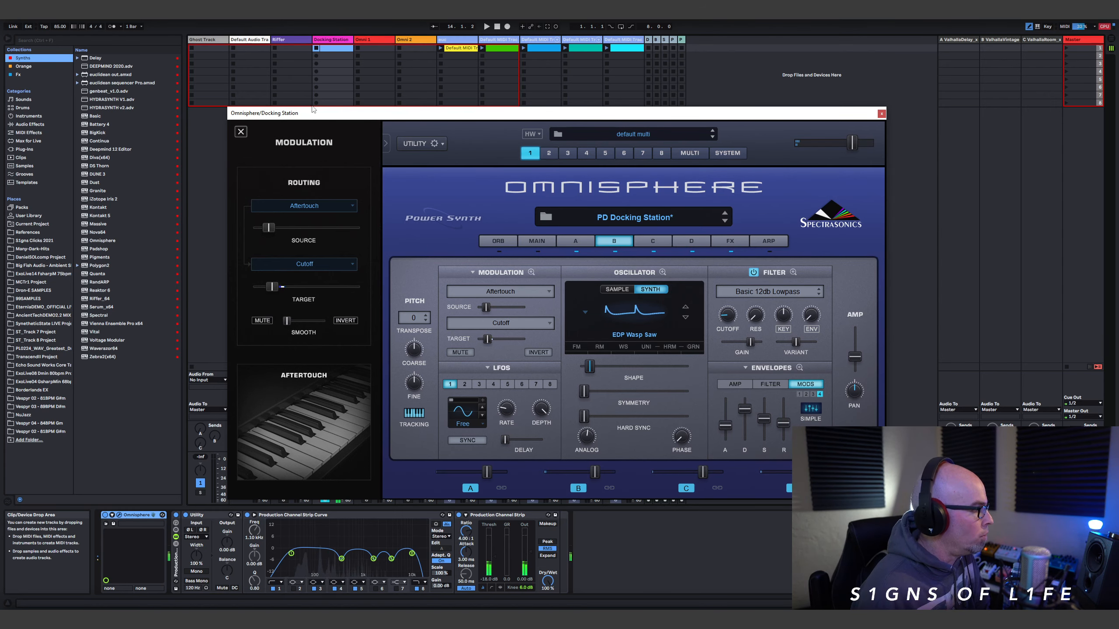
click(240, 132)
Step: Review the modulation matrix routings of layers B, C and D, and return to layer D's oscillator
click(531, 273)
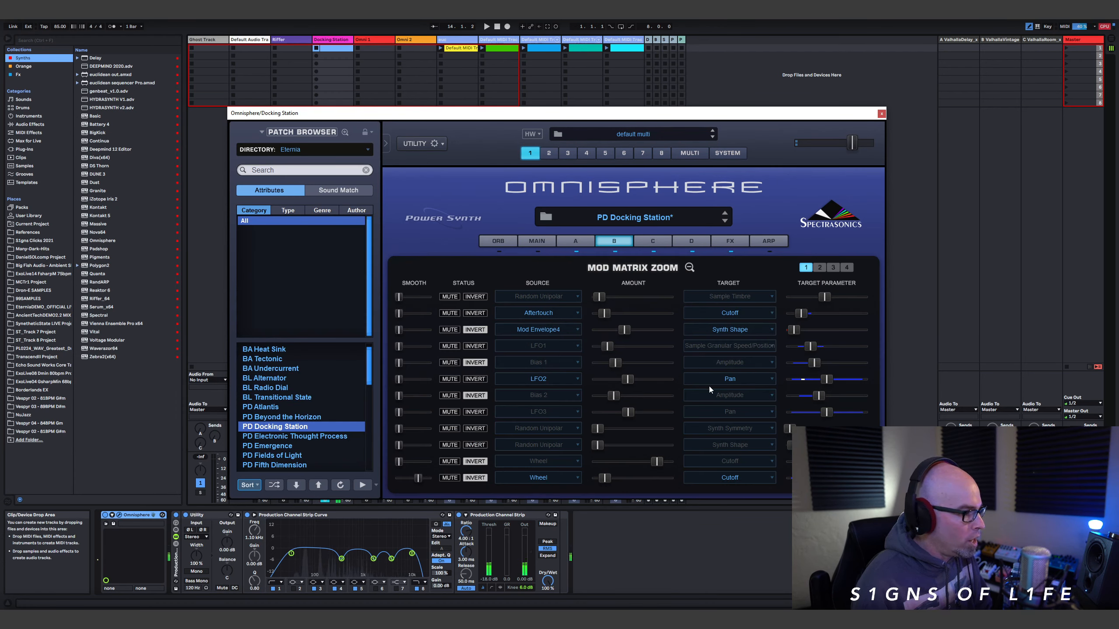
click(652, 238)
click(691, 238)
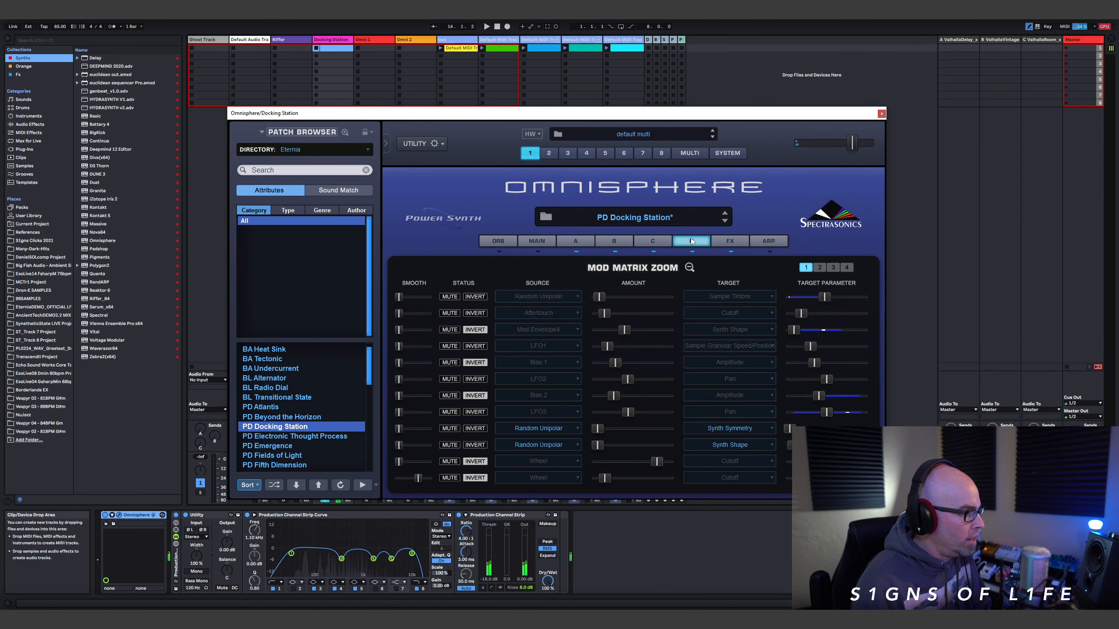
click(689, 267)
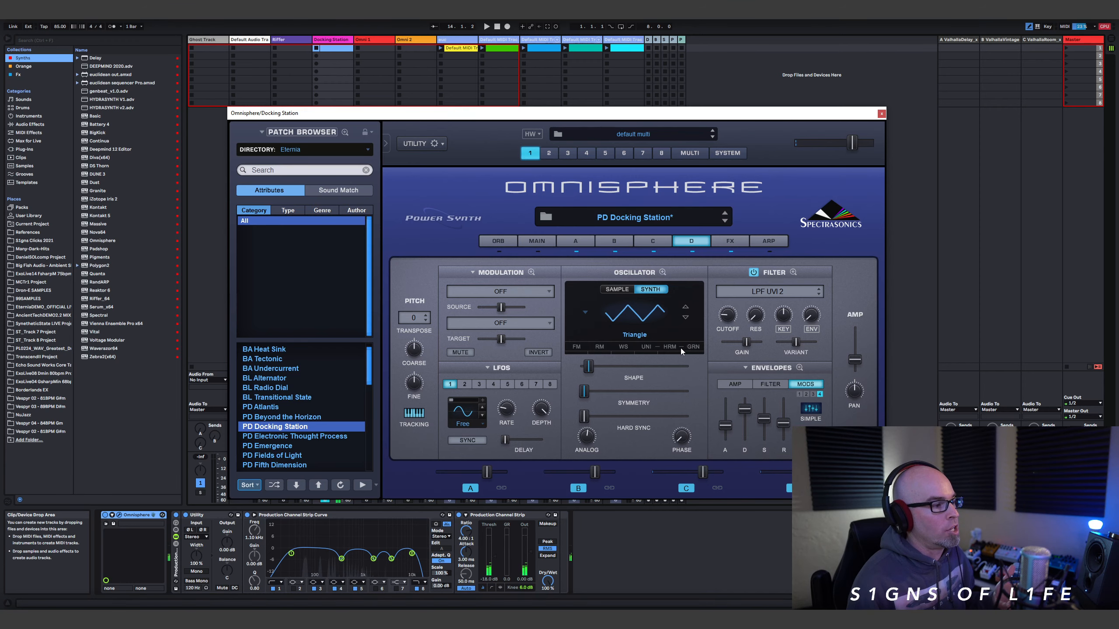
Step: Show the Random Unipolar modulation on layer D's synth Symmetry, check its exact source amount, and close the modulation details
right_click(590, 394)
mouse_move(614, 426)
click(722, 425)
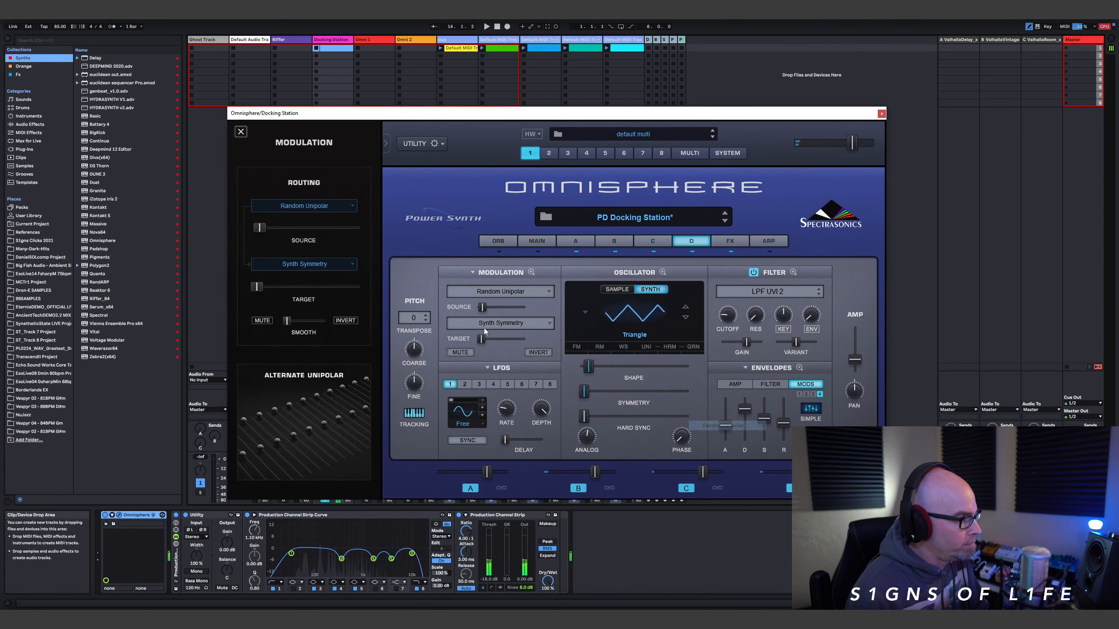
right_click(259, 228)
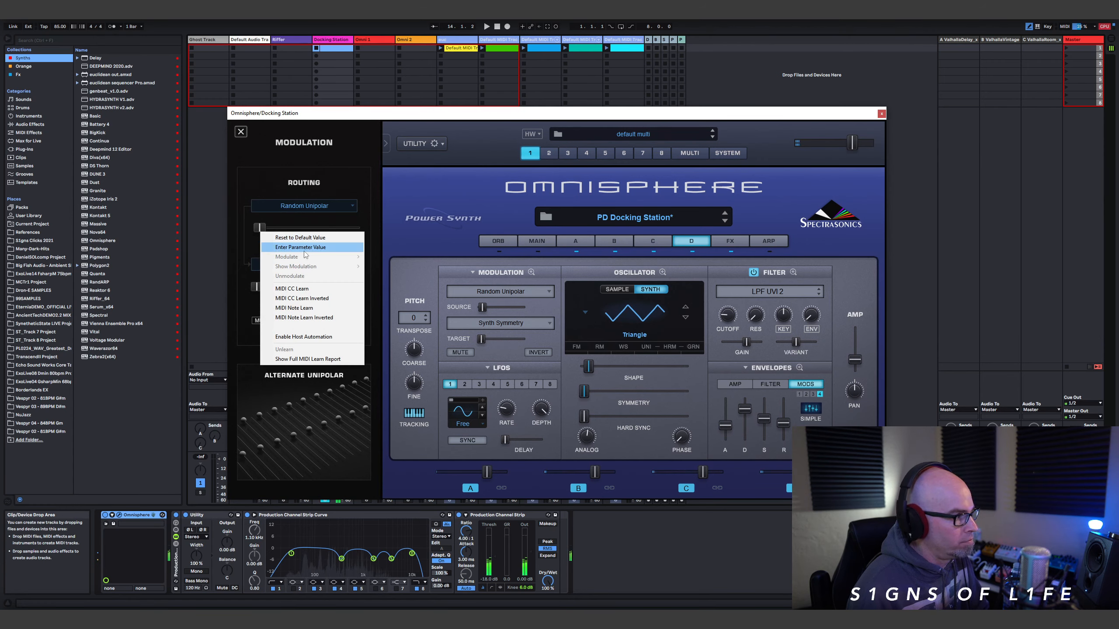
click(303, 249)
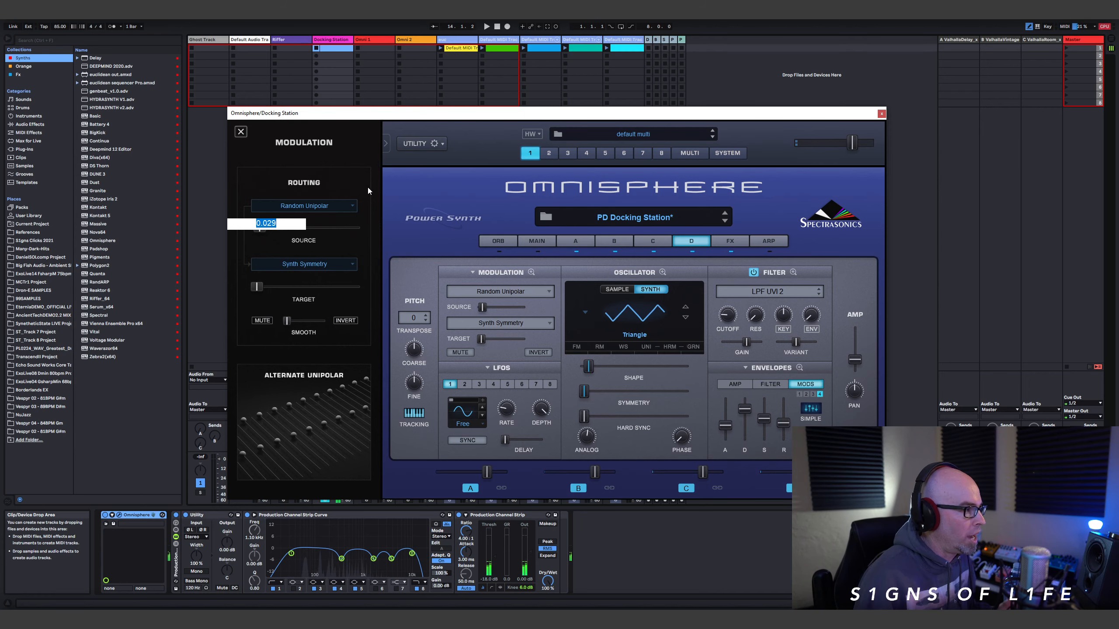
click(241, 132)
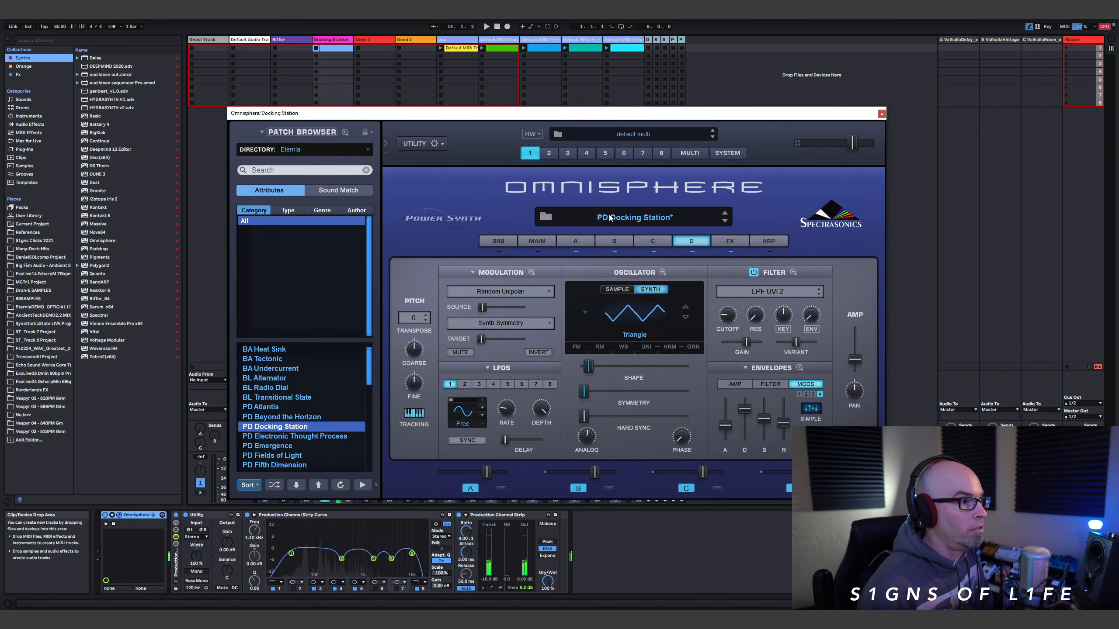
Step: Start playback of the set with PD Docking Station loaded
click(486, 27)
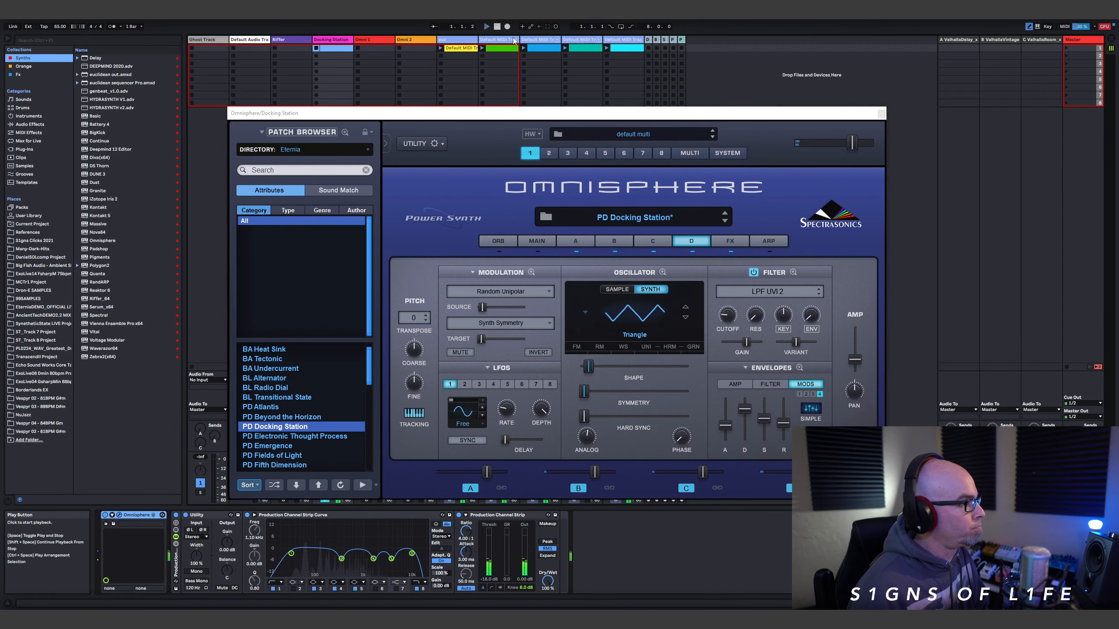